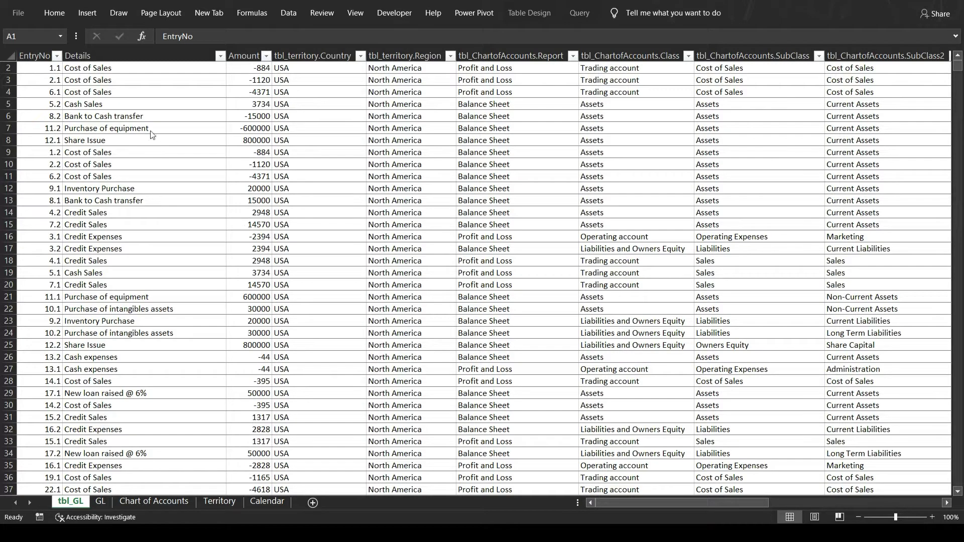
Insert a PivotTable from the tbl_GL ledger table onto a new worksheet
left_click(40, 57)
left_click(39, 67)
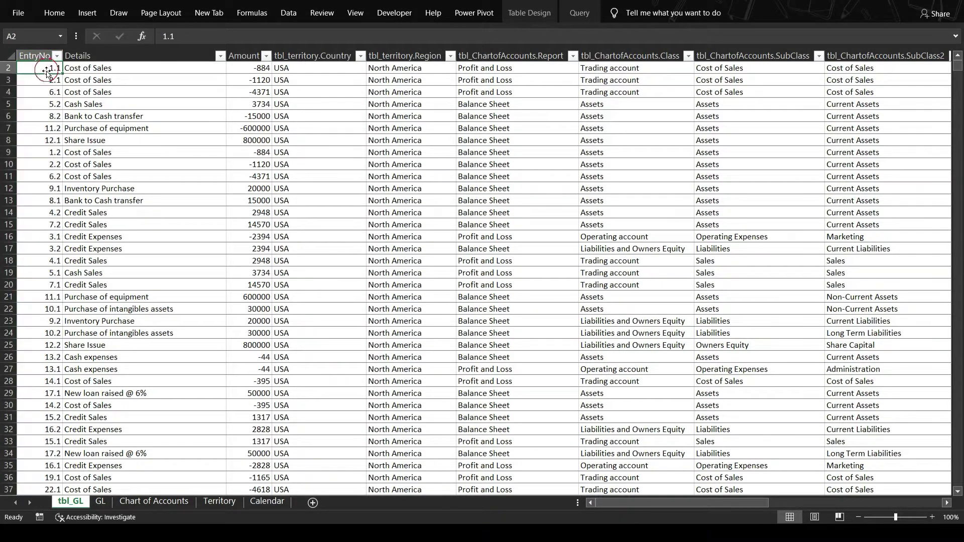
left_click(88, 20)
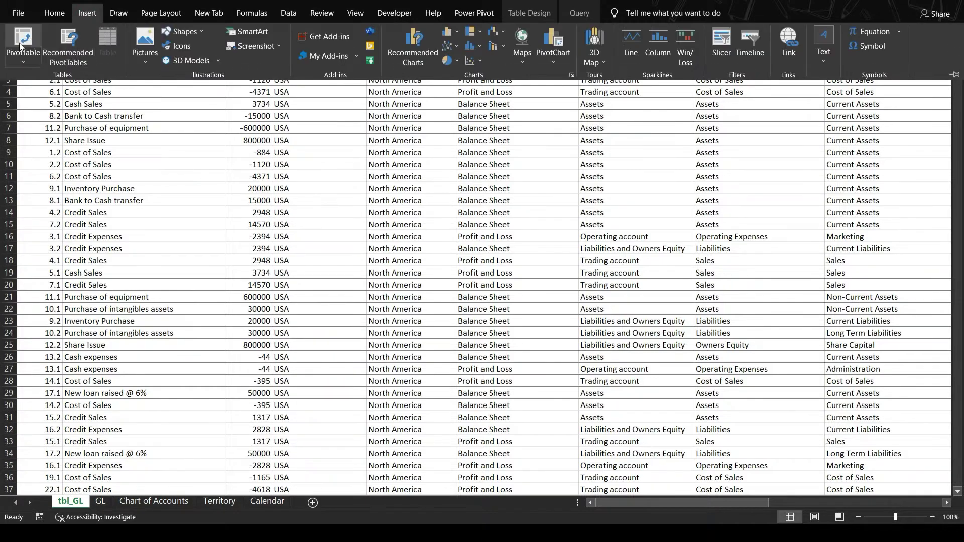
left_click(17, 50)
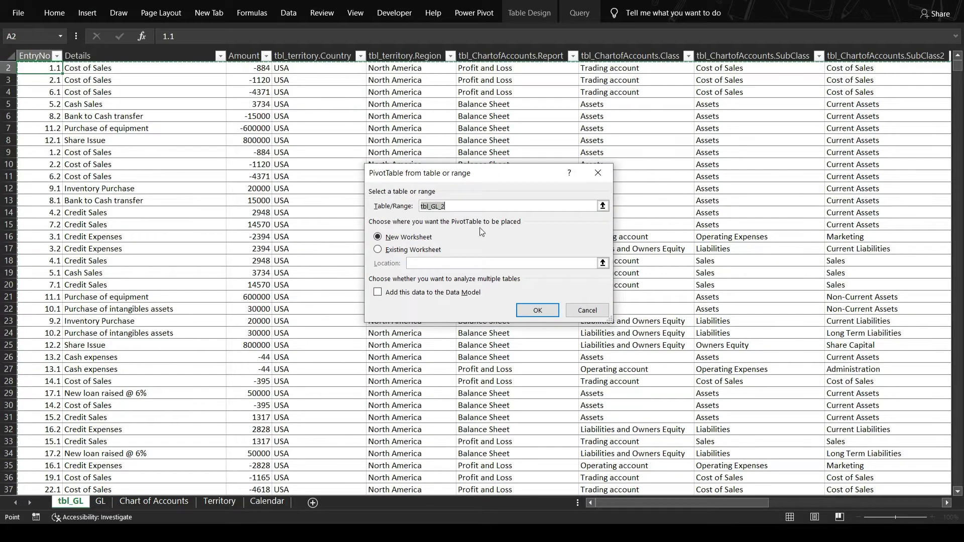
left_click(535, 310)
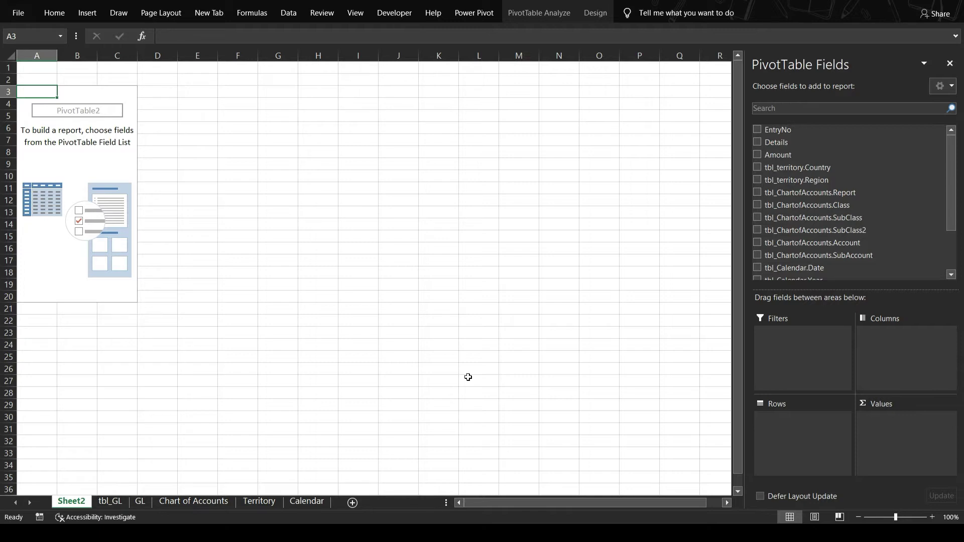
left_click(199, 502)
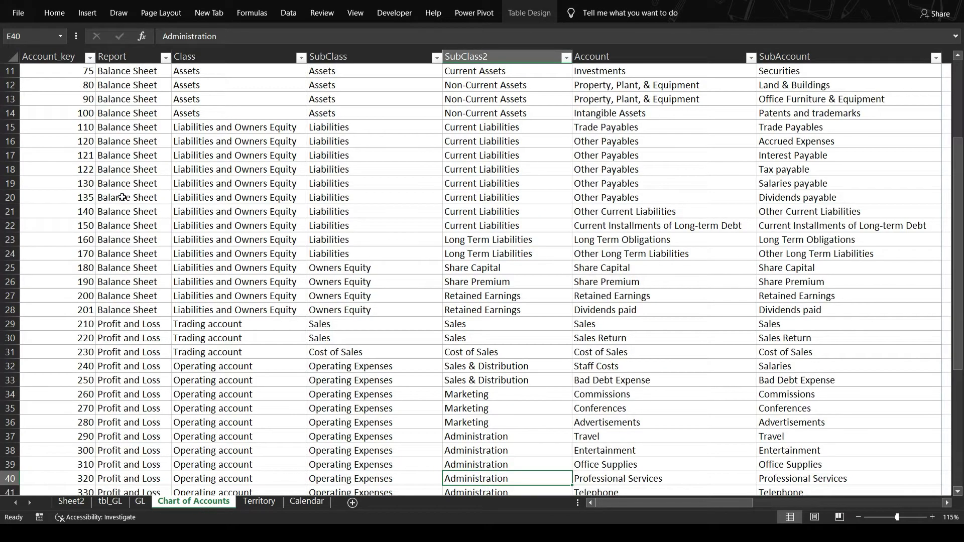
left_click_drag(122, 196, 127, 190)
key("ctrl+Up")
key("ctrl+Up")
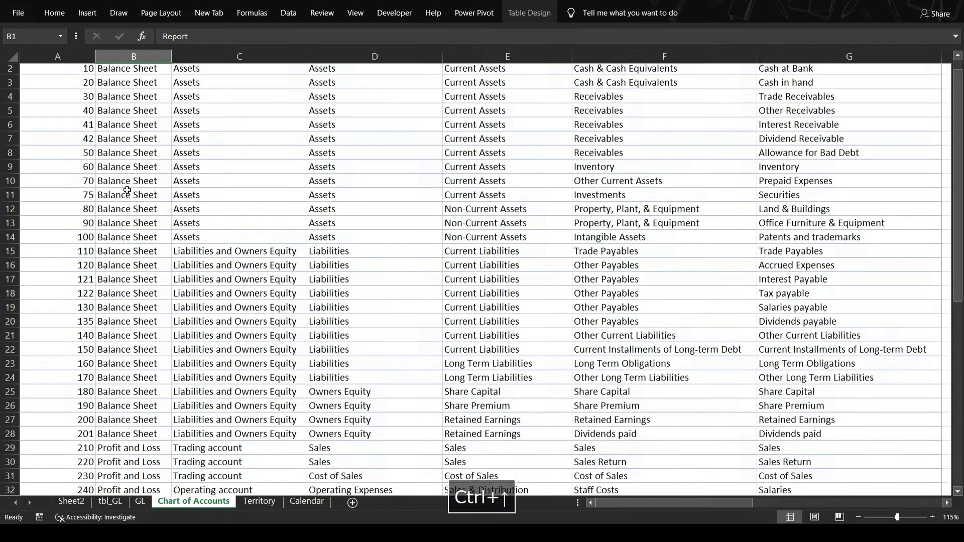
key("Down")
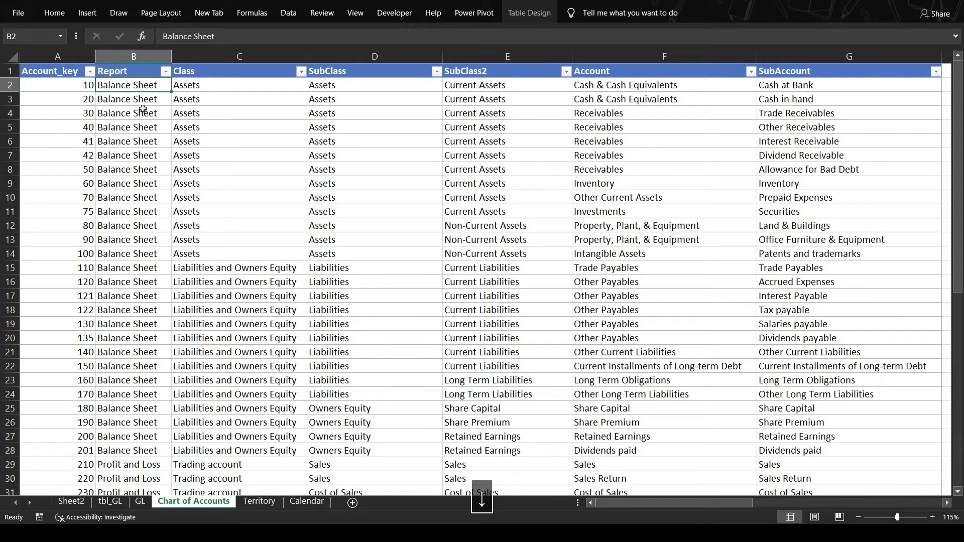
left_click(160, 226)
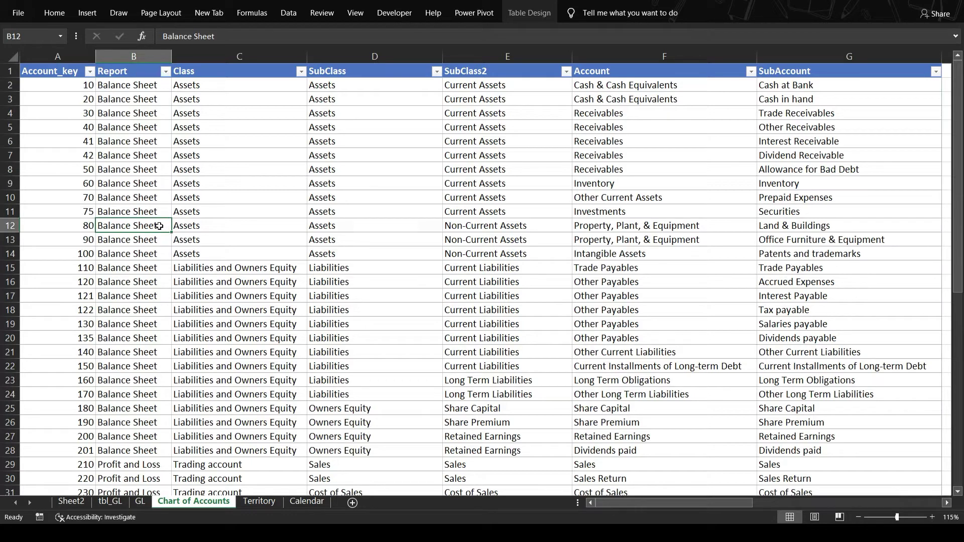
key("Down")
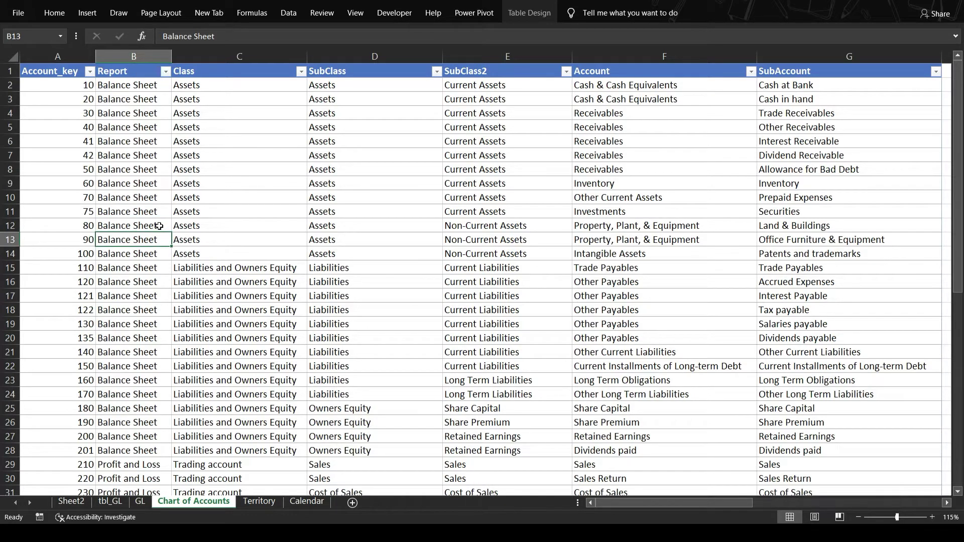
key("Down")
key("Down")
key("Down")
key("Down")
key("Down")
key("Down")
key("Down")
key("Down")
key("Down")
key("Down")
key("Down")
key("Down")
key("Down")
key("Down")
key("Down")
key("Down")
key("Down")
key("Down")
key("Down")
key("Down")
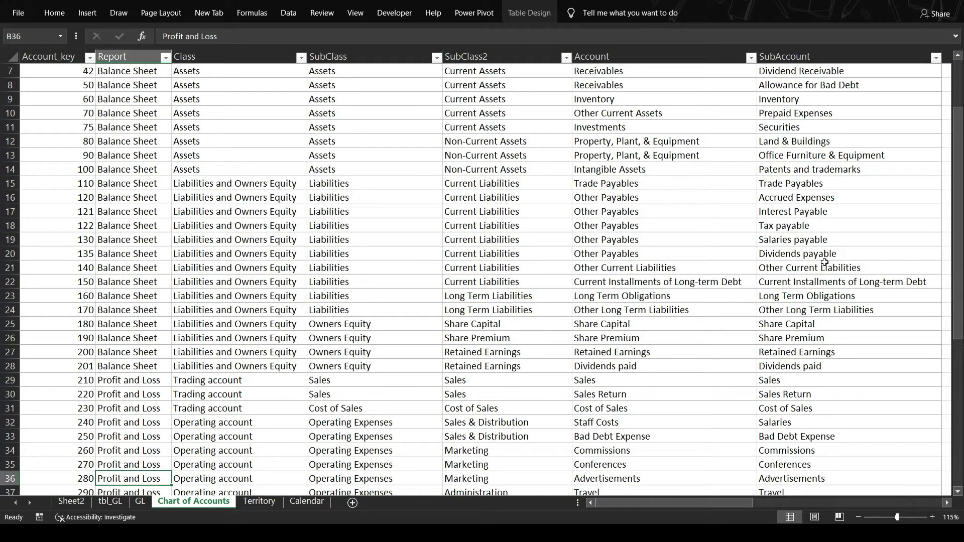
left_click_drag(958, 194, 961, 235)
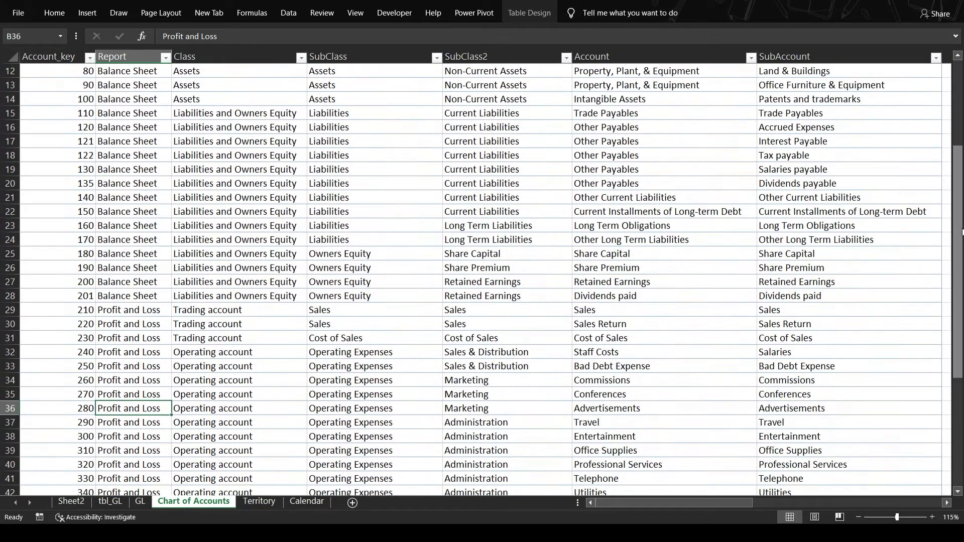
left_click(241, 323)
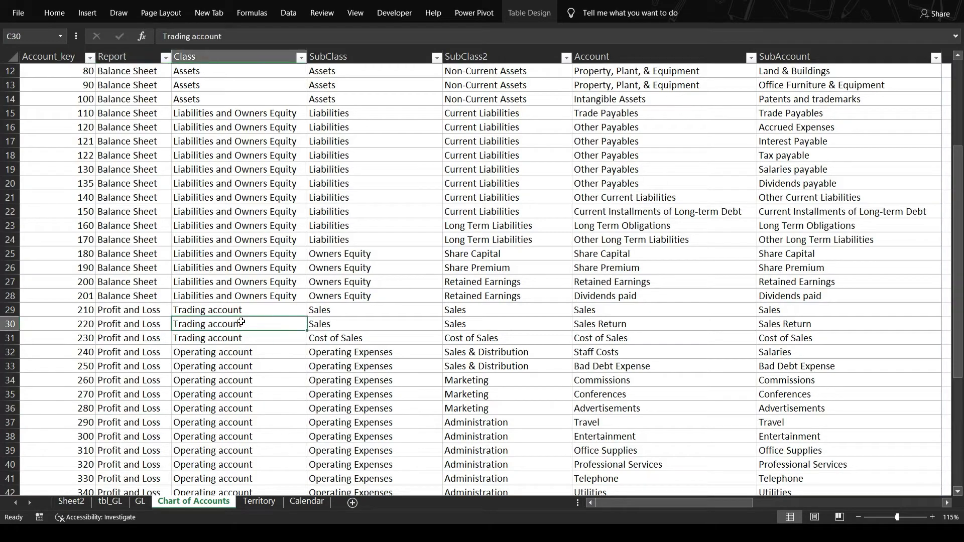
key("Down")
key("Down")
key("Down")
key("Down")
key("Down")
key("Down")
key("Down")
key("Down")
key("Down")
key("Down")
key("Down")
key("Down")
key("Down")
key("Down")
key("Down")
key("Down")
key("Down")
key("Down")
key("Down")
key("Down")
key("Down")
key("Down")
key("Down")
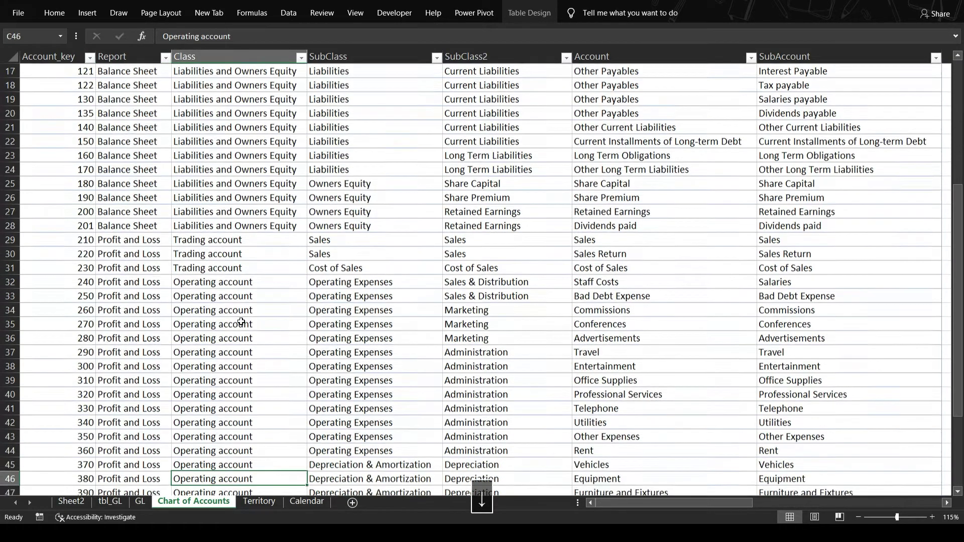
key("Down")
key("Down")
key("Down")
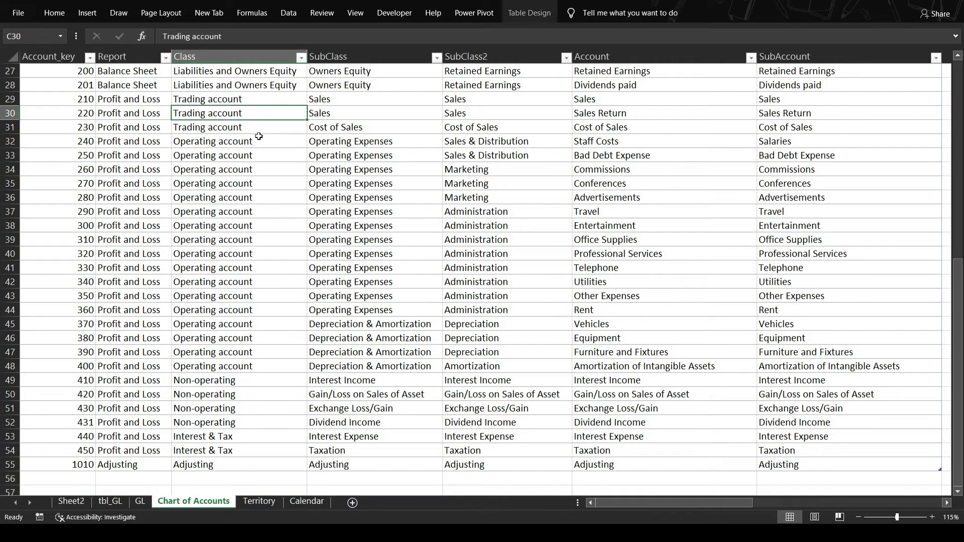
left_click_drag(246, 197, 246, 190)
left_click(237, 423)
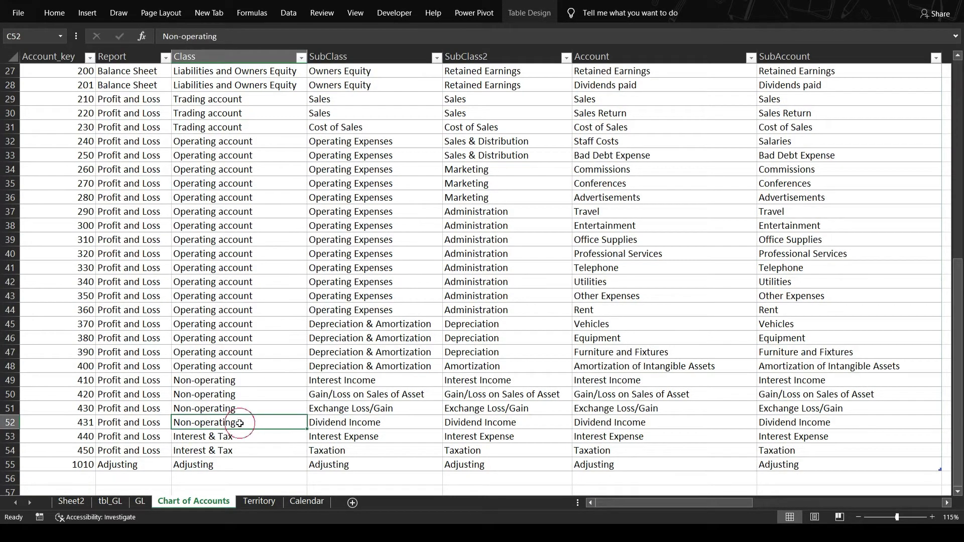
left_click(229, 452)
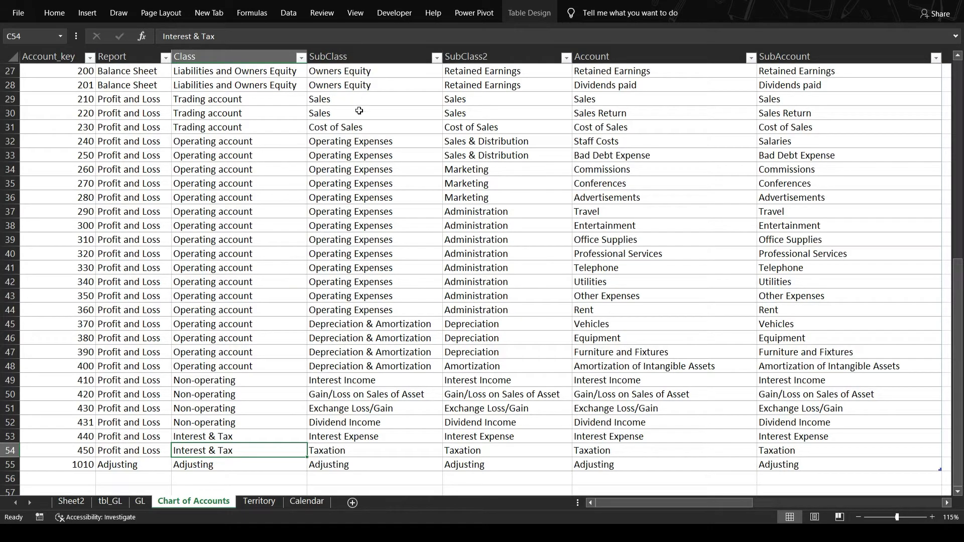
left_click(392, 146)
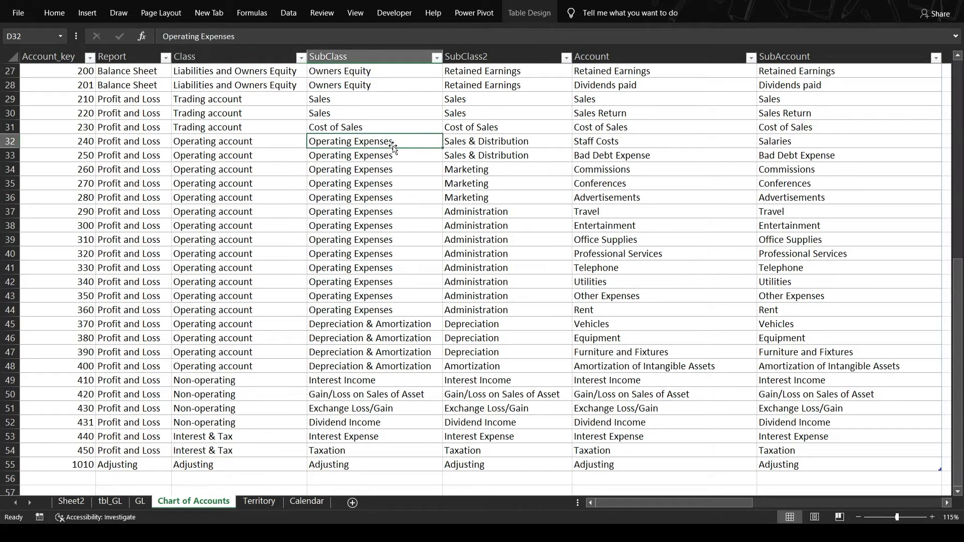
key("Down")
key("Down")
key("Down")
key("Down")
key("Down")
key("Down")
key("Down")
key("Down")
key("Down")
key("Down")
key("Down")
key("Down")
key("Down")
key("Down")
key("Down")
key("Down")
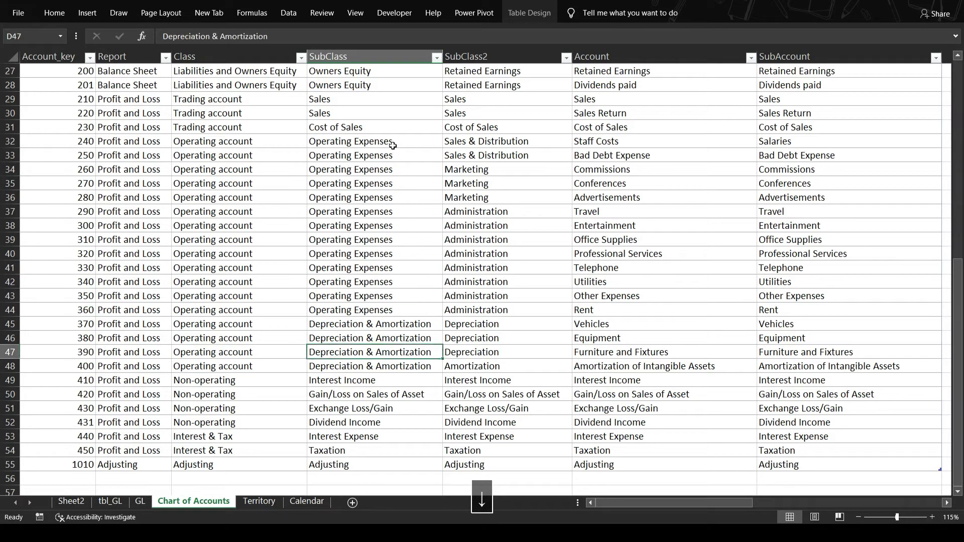
key("Down")
key("Down")
key("Down")
key("Down")
key("Down")
key("Down")
key("Down")
key("Down")
key("Down")
key("Down")
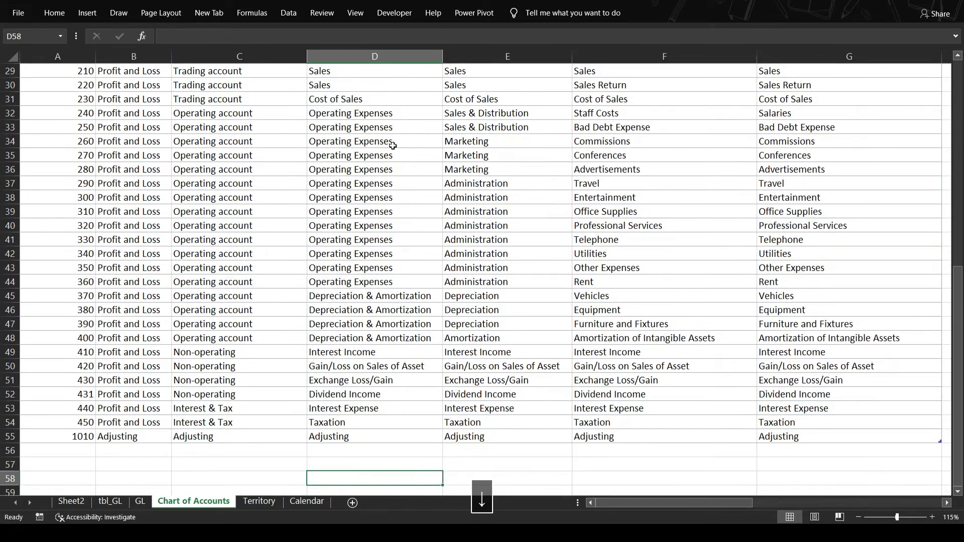
left_click(349, 101)
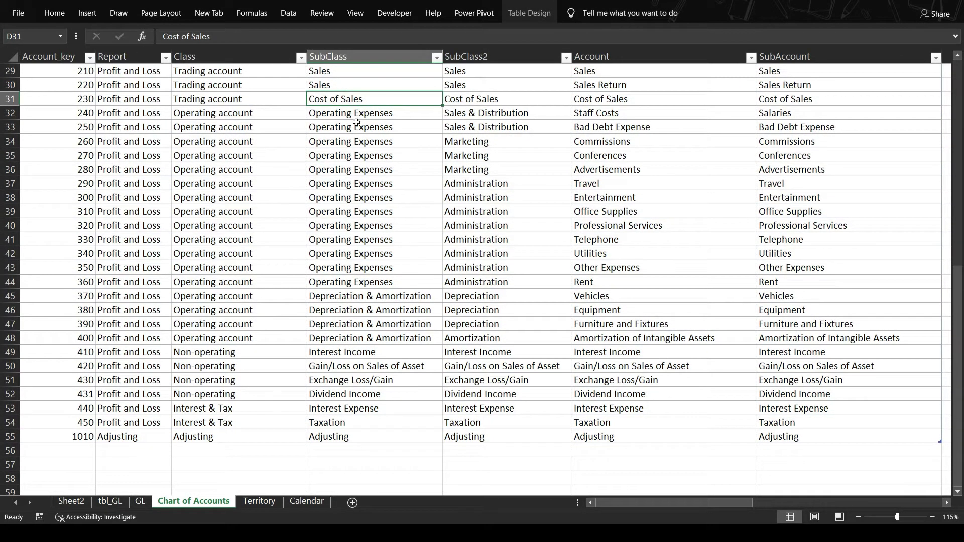
left_click(235, 180)
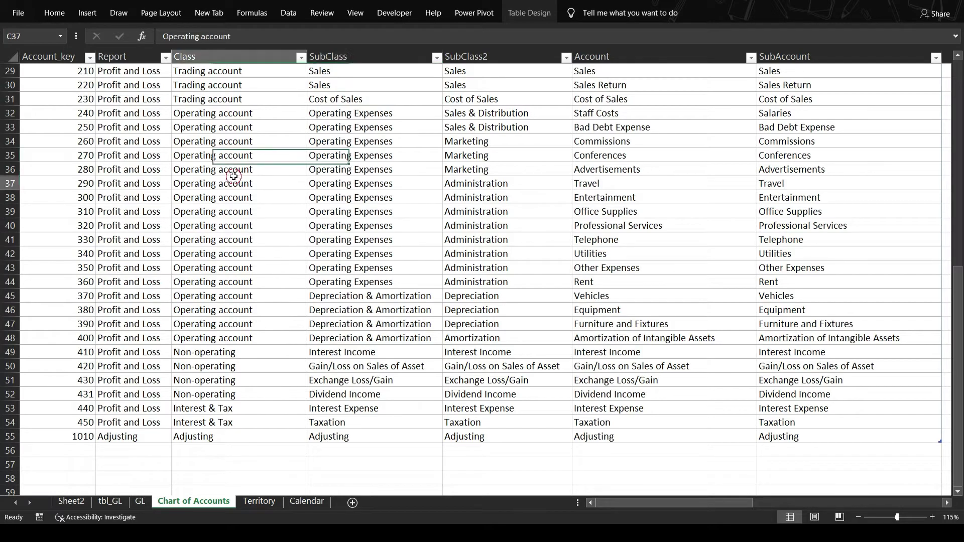
left_click(361, 179)
left_click(376, 309)
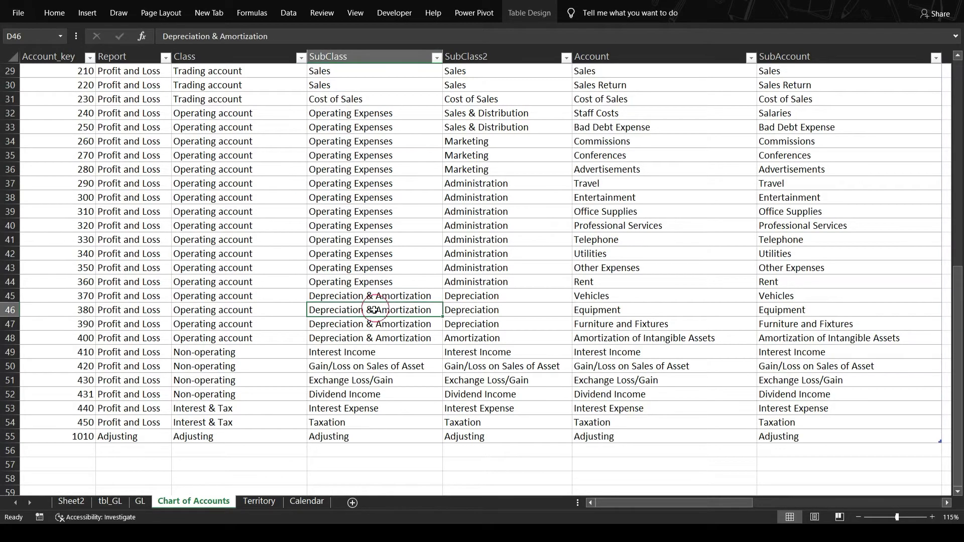
left_click(390, 179)
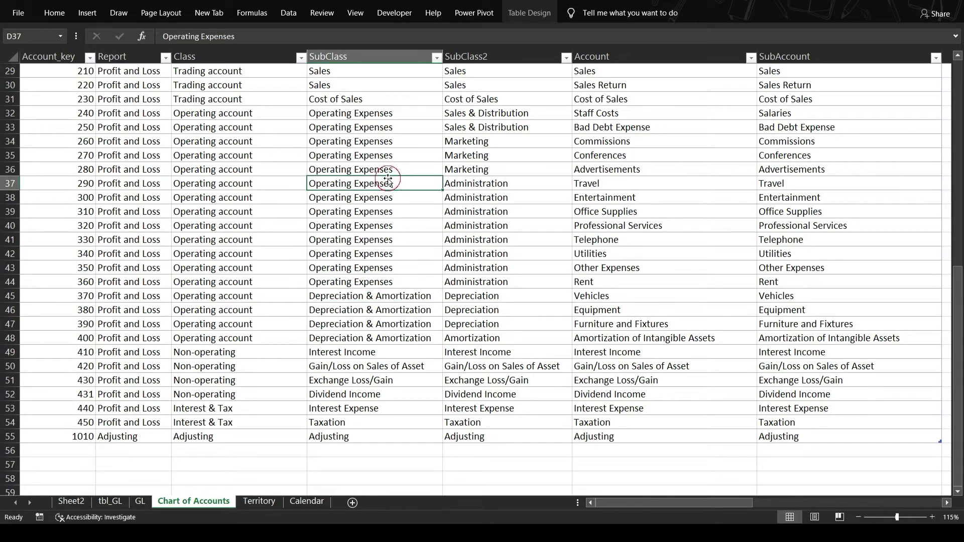
left_click(507, 127)
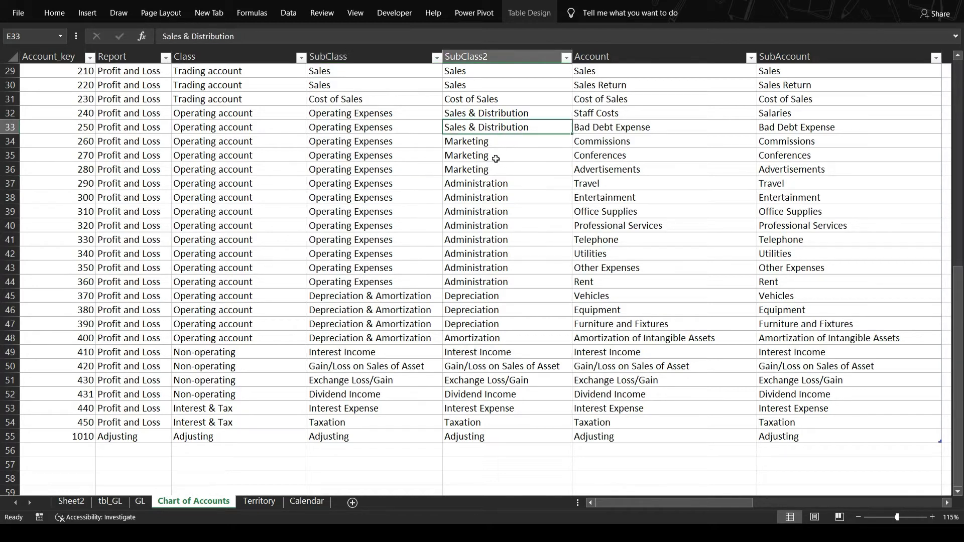
left_click(494, 158)
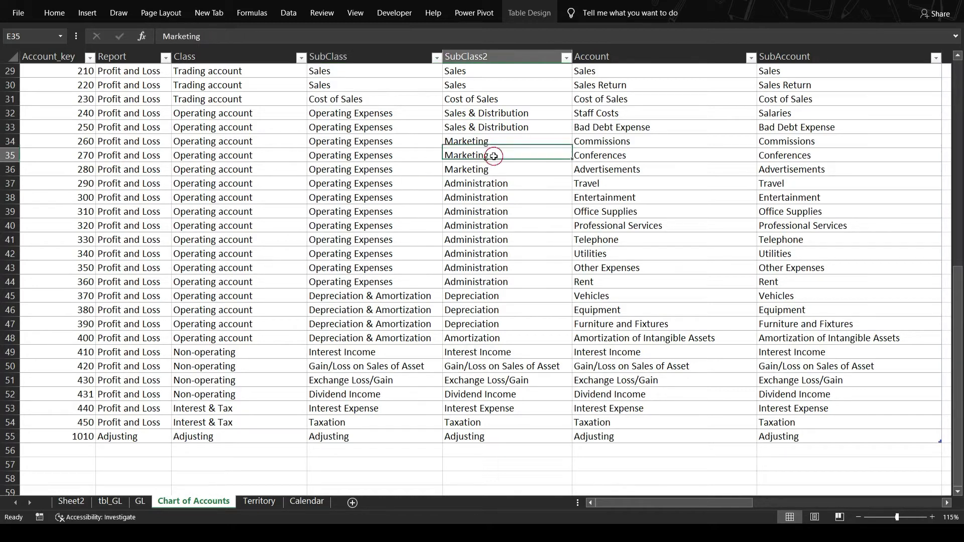
left_click(495, 105)
left_click(504, 153)
left_click(504, 186)
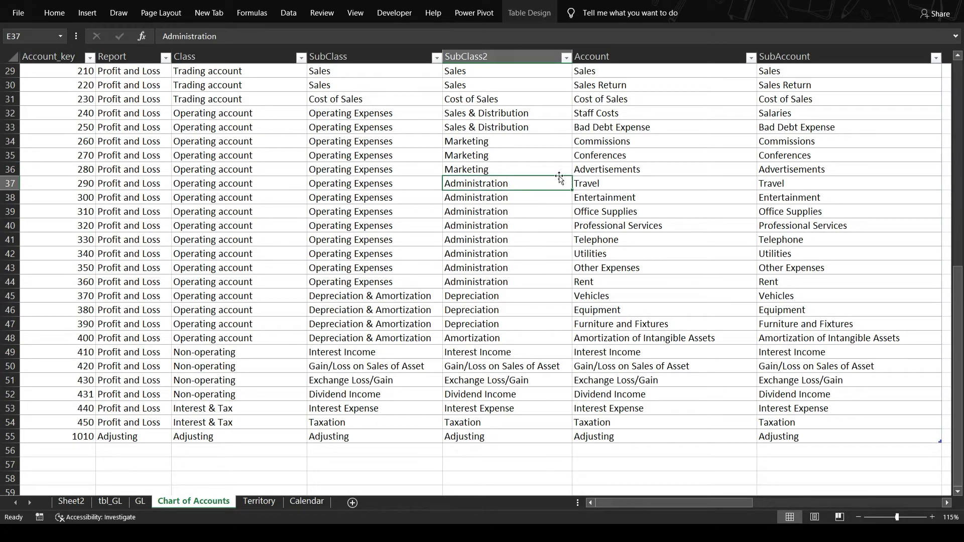
left_click(508, 154)
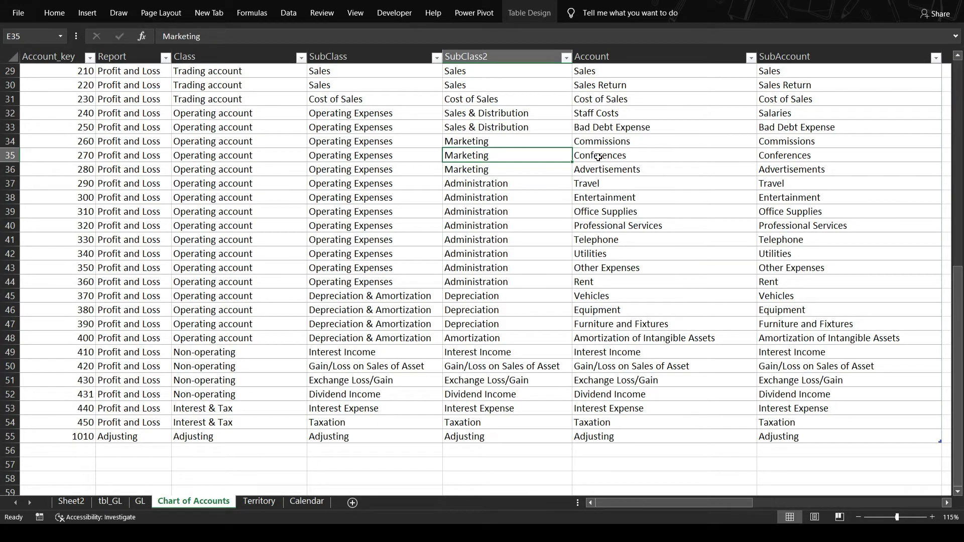
left_click(480, 213)
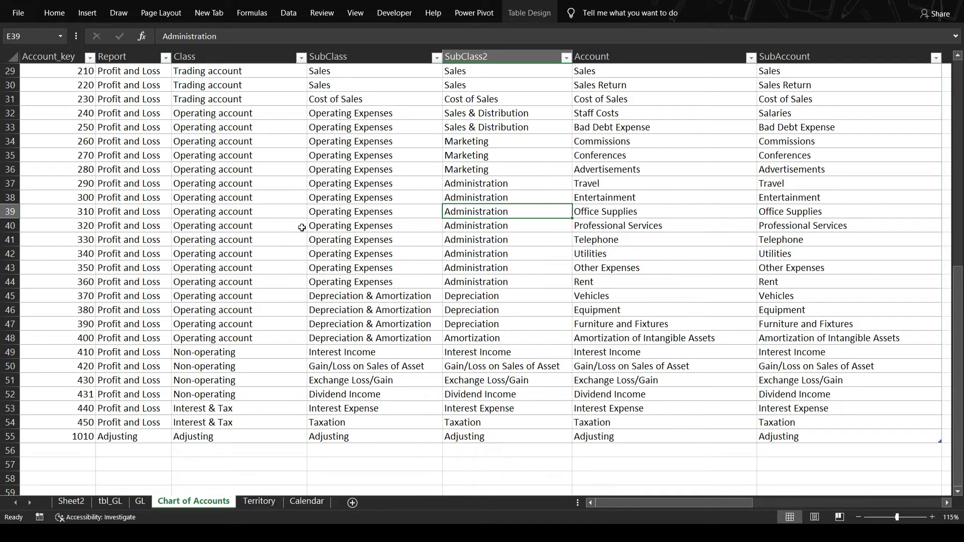
left_click(263, 181)
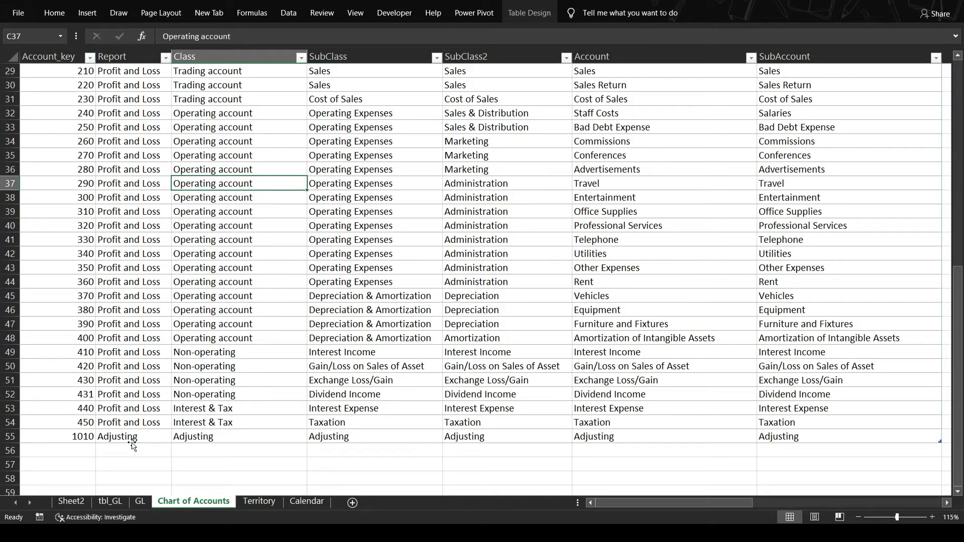
left_click(68, 506)
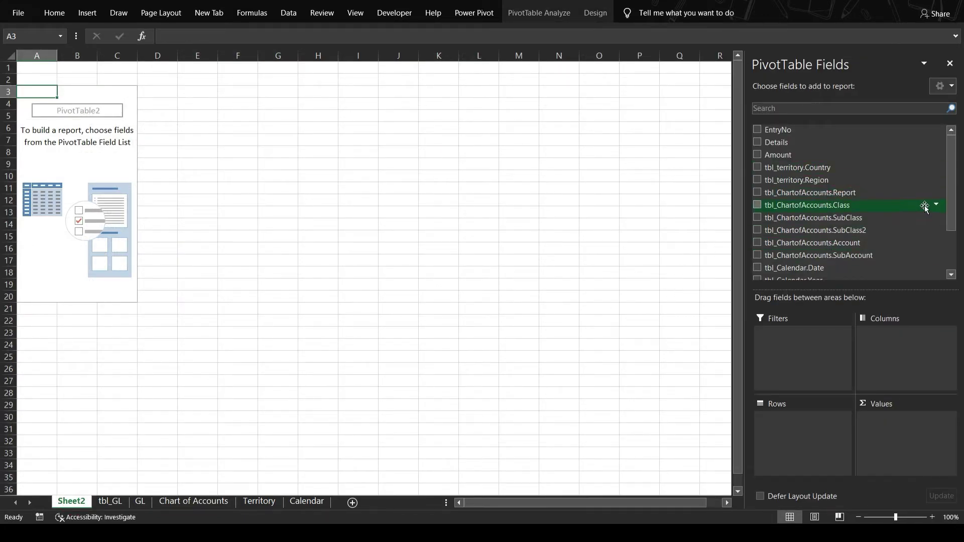
Filter the pivot by Report to Profit and Loss and list the Class rows
left_click_drag(837, 196, 817, 351)
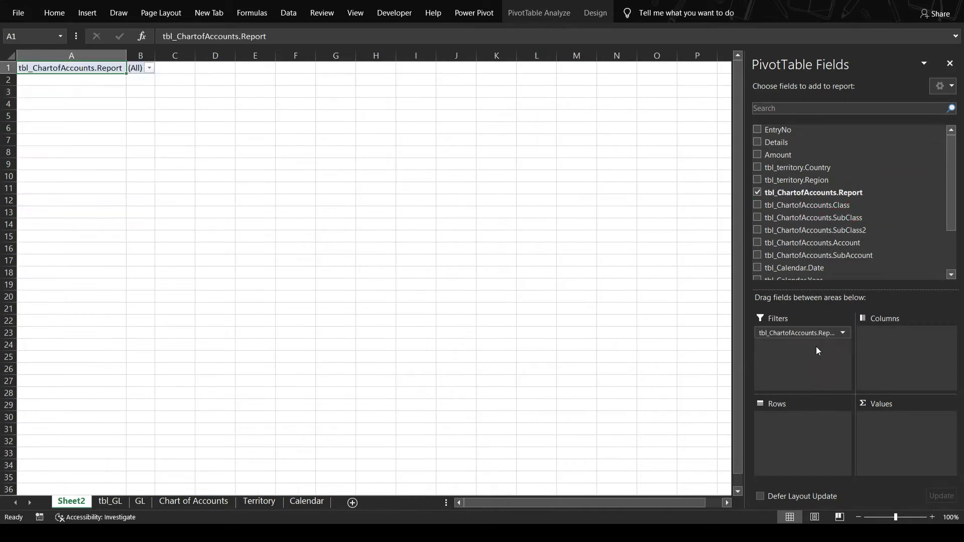
left_click(149, 69)
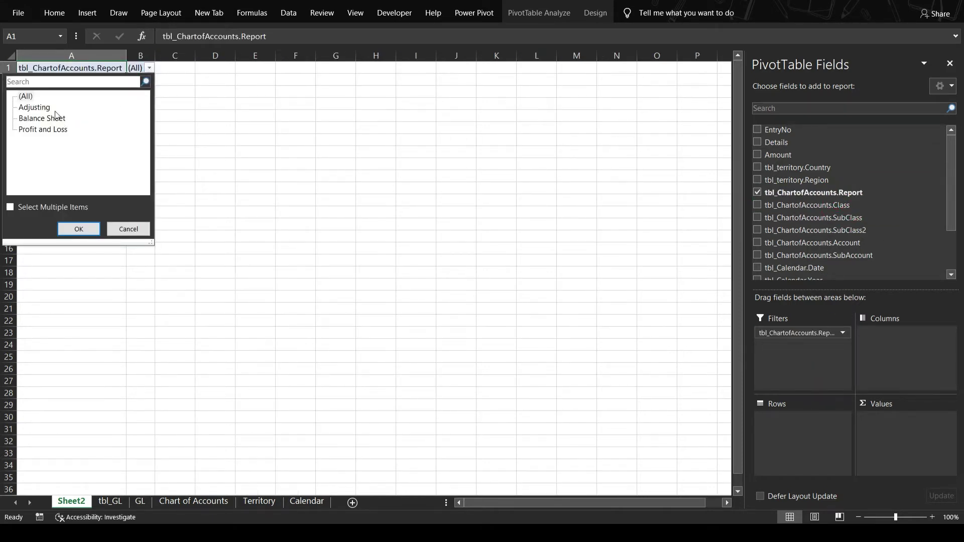
left_click(50, 130)
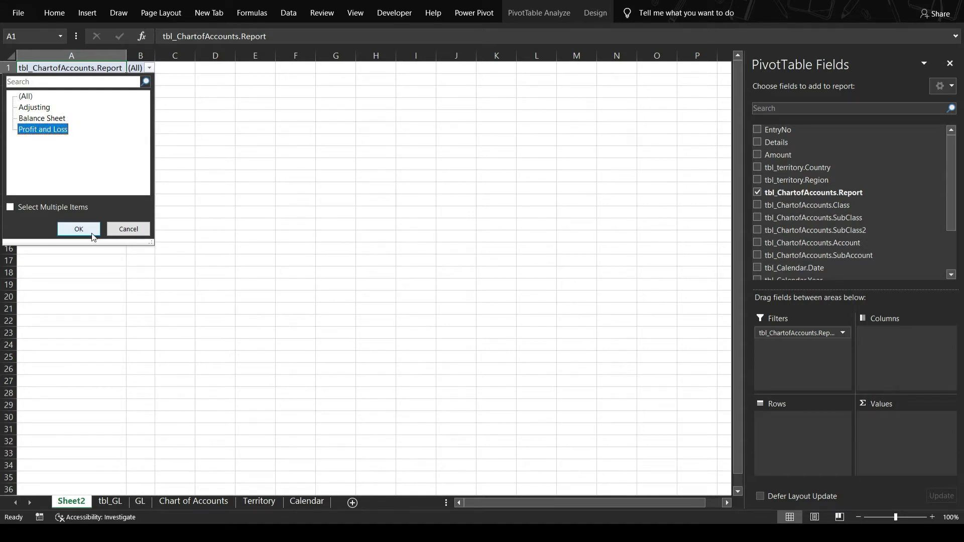
left_click(79, 230)
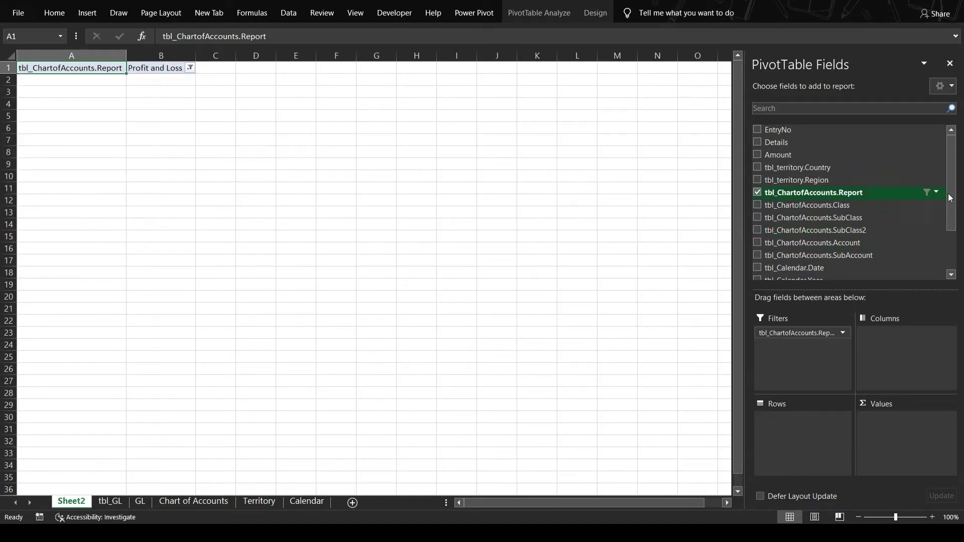
scroll(953, 192, "down", 3)
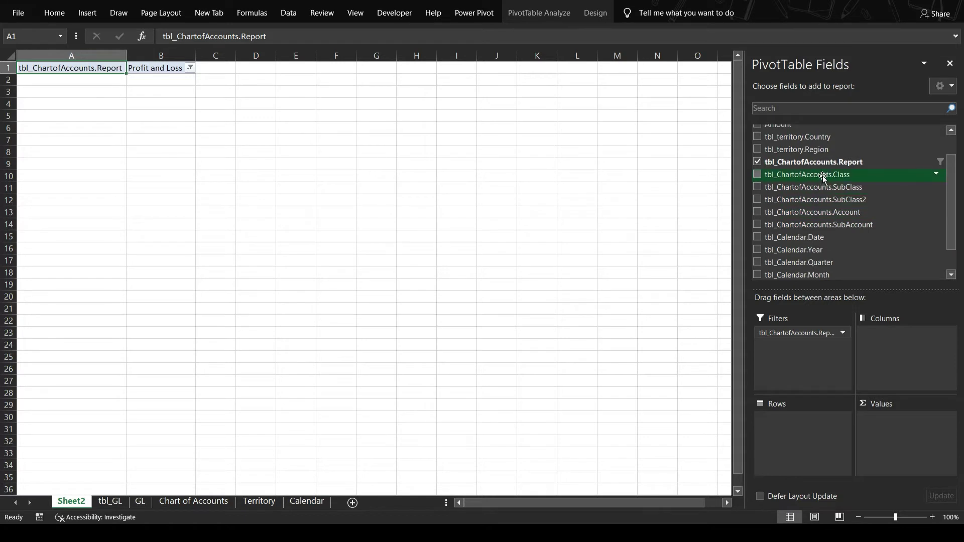
left_click_drag(821, 175, 818, 433)
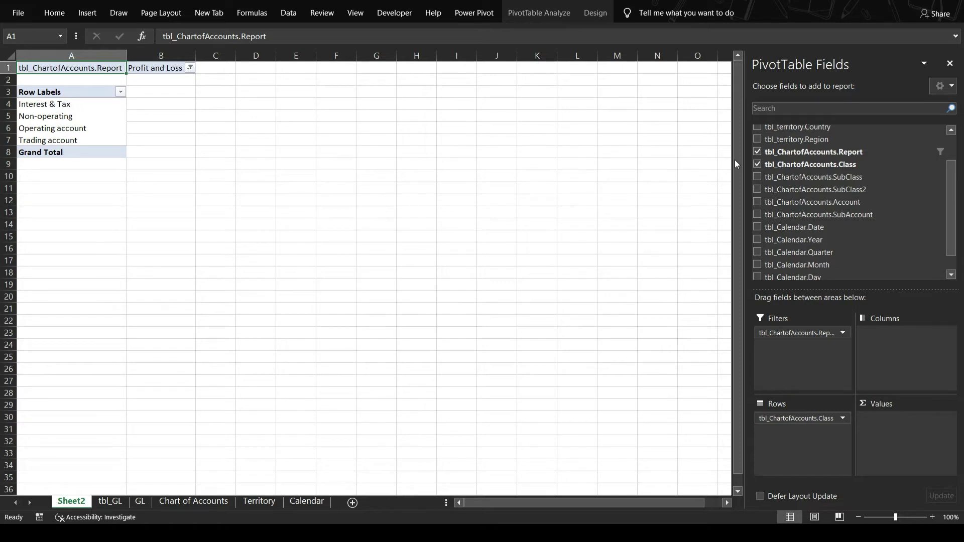
Sum Amount in the values and break it out into Year columns 2018, 2019 and 2020
scroll(951, 211, "up", 3)
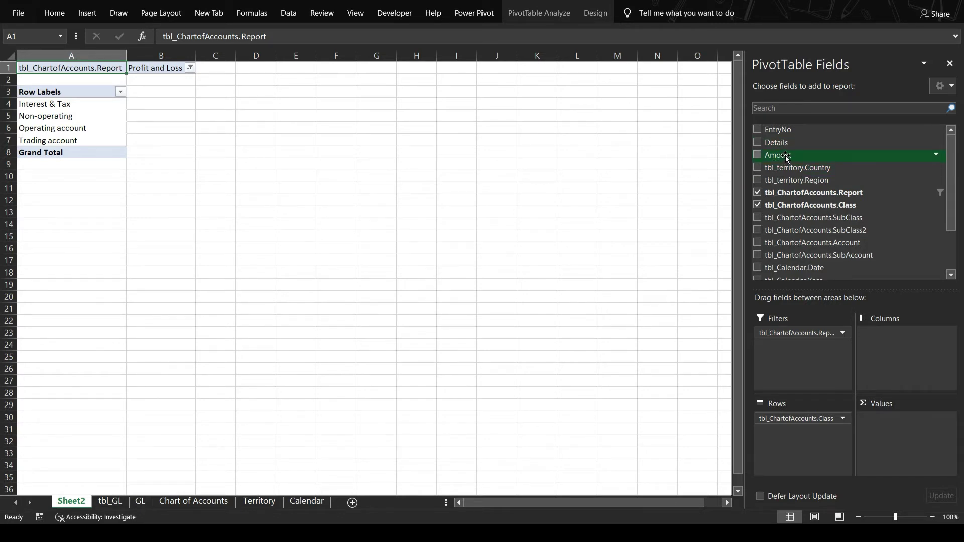
left_click_drag(787, 156, 927, 437)
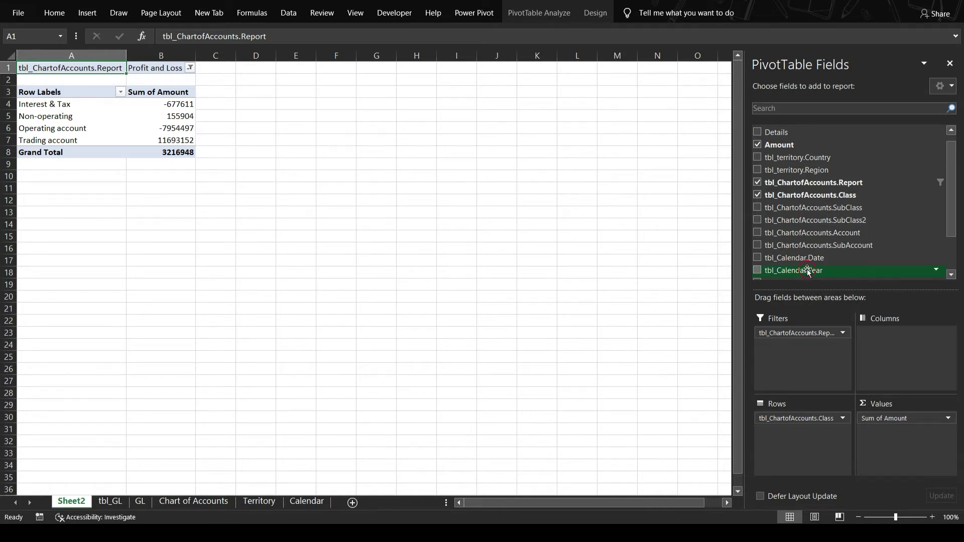
left_click_drag(808, 271, 908, 330)
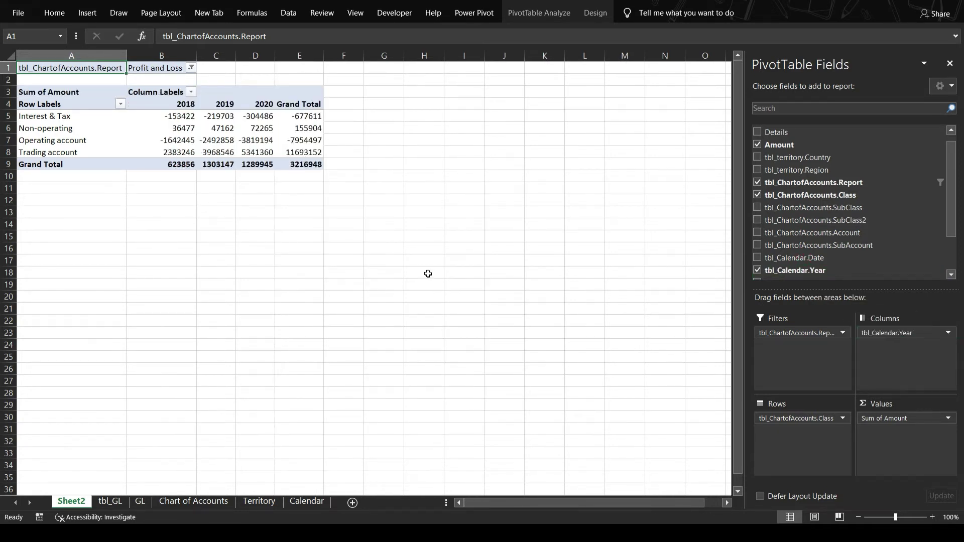
Select an amount cell and bring up the Sum of Amount field menu
left_click(180, 118)
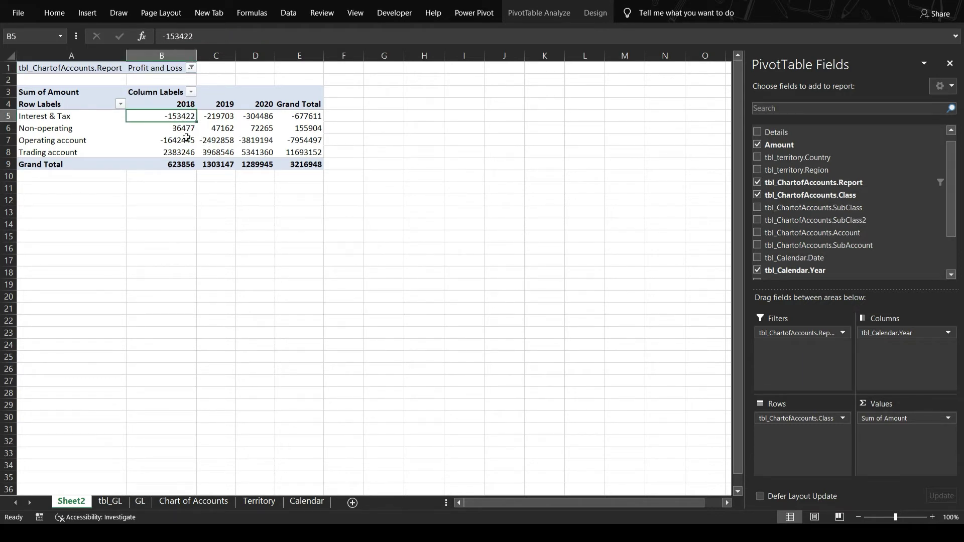
left_click(940, 420)
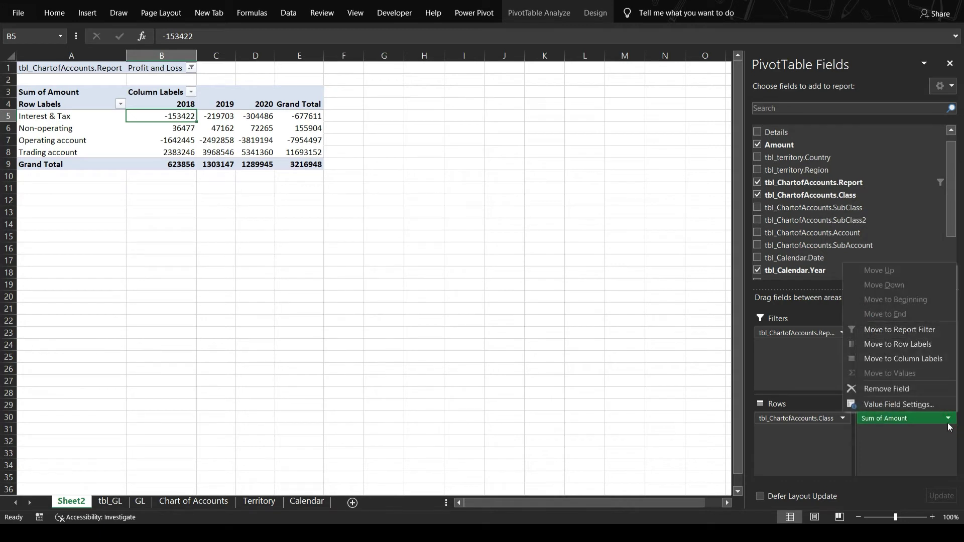
Format Sum of Amount as Number with 0 decimal places and a 1000 separator
left_click(929, 406)
left_click(415, 314)
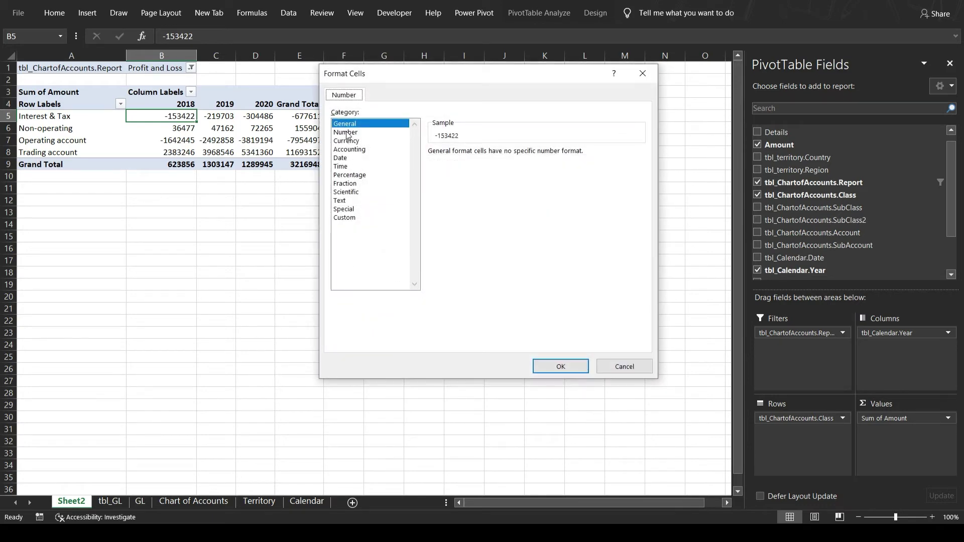
left_click(346, 132)
left_click(517, 155)
left_click(517, 156)
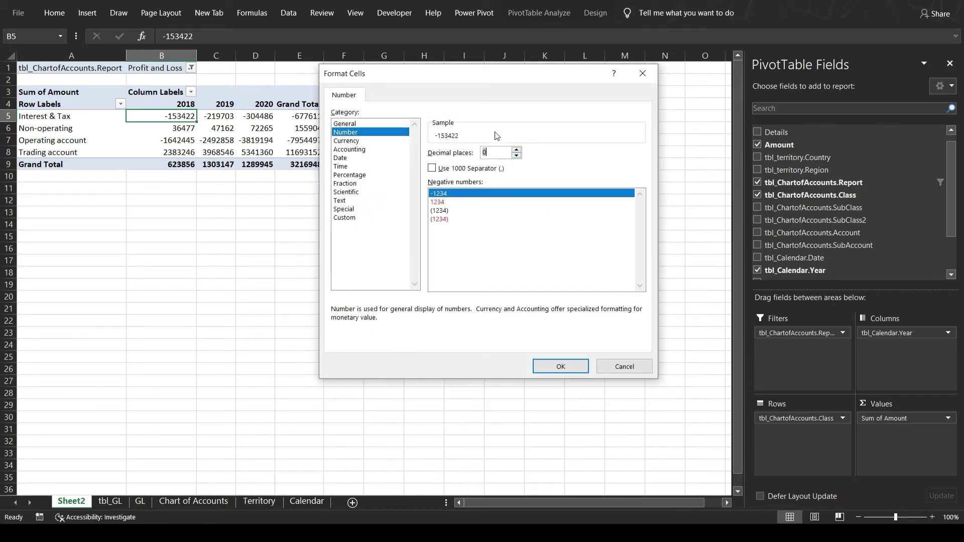
left_click(432, 169)
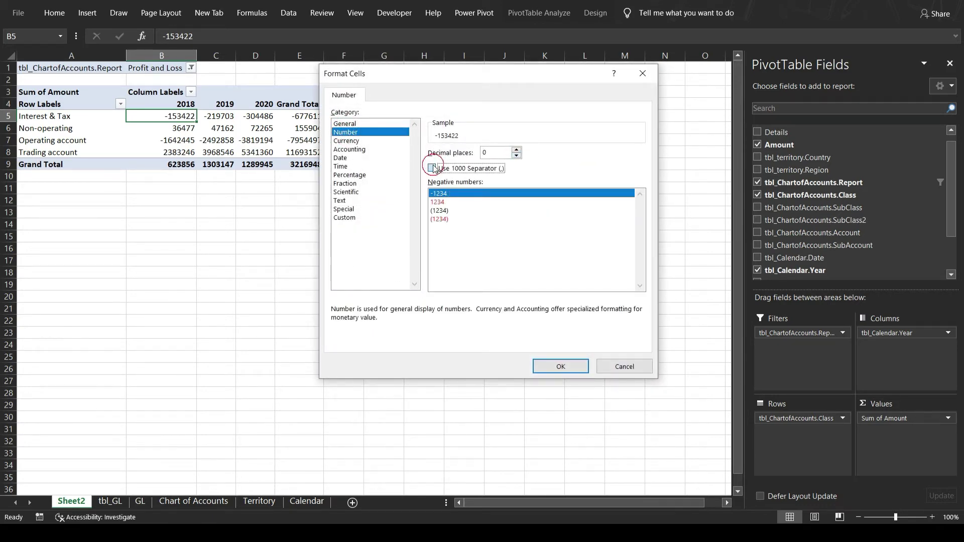
left_click(557, 366)
left_click(516, 311)
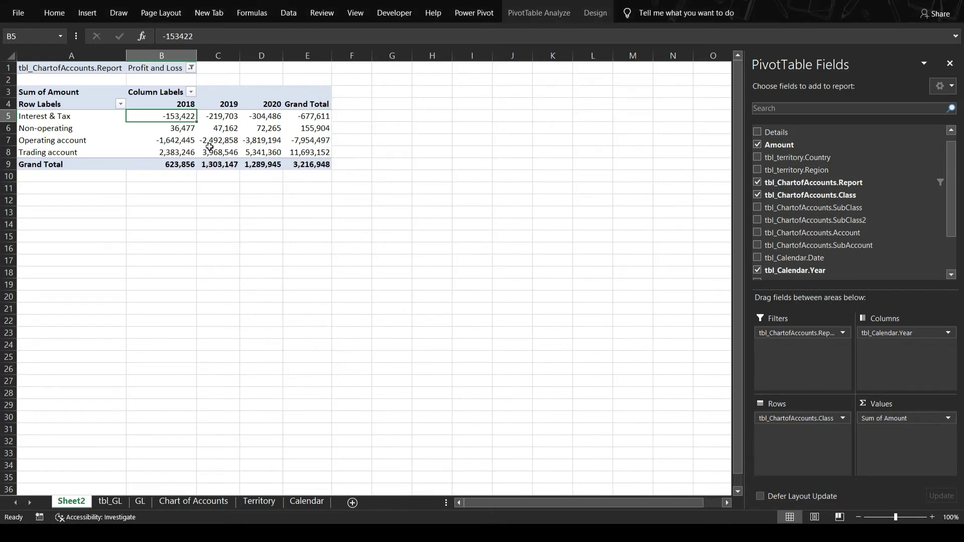
Drag the class labels so Trading account leads, followed by Operating account, Non-operating, Interest & Tax
left_click(180, 140)
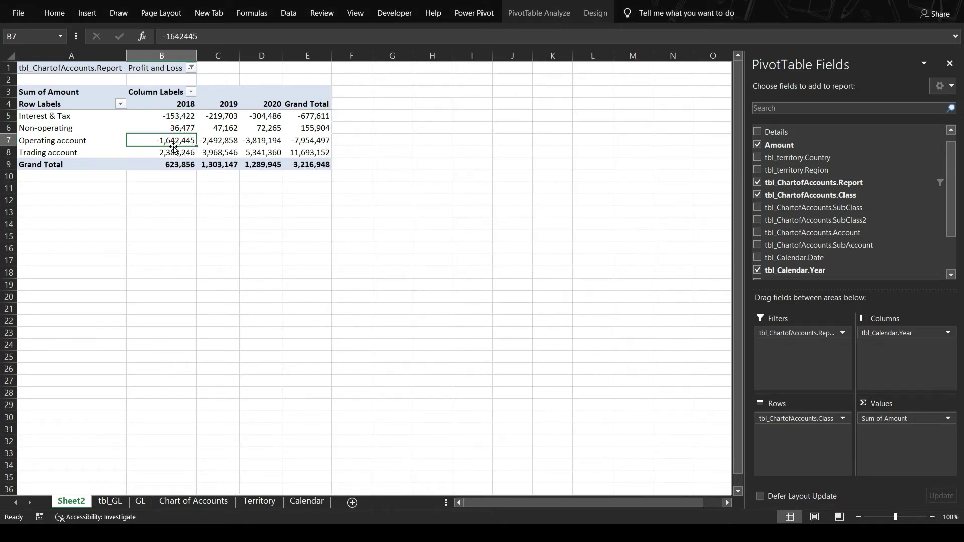
left_click(89, 154)
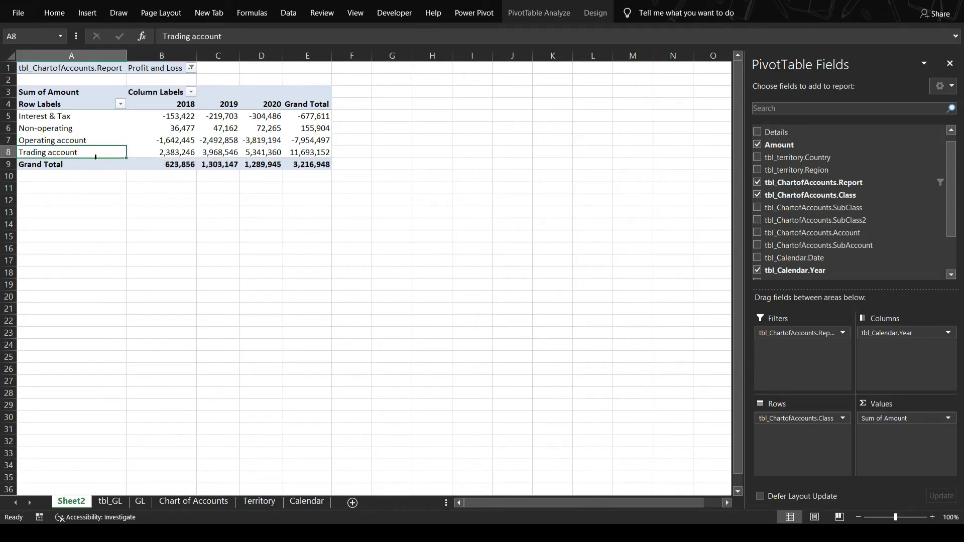
left_click_drag(101, 158, 84, 116)
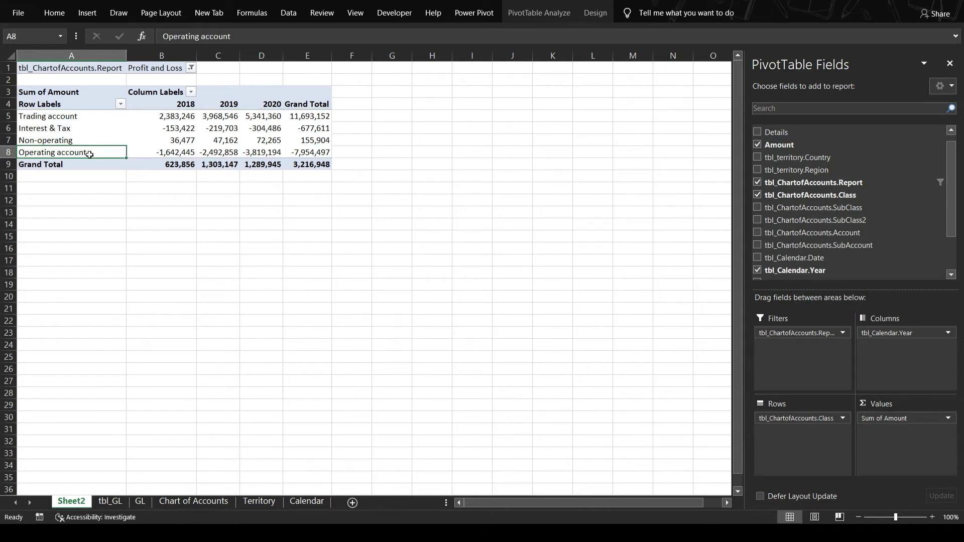
left_click_drag(99, 158, 93, 131)
left_click(80, 141)
left_click(91, 154)
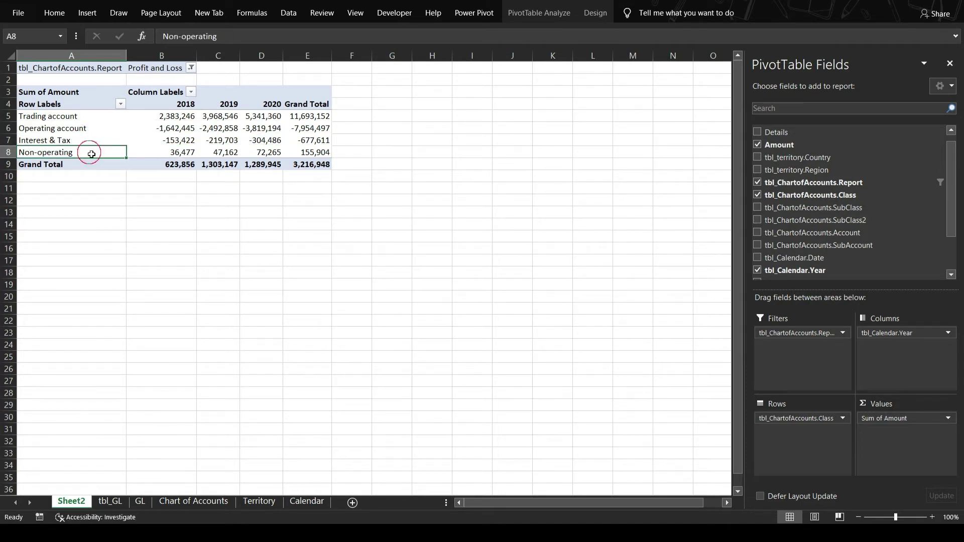
mouse_move(96, 159)
left_mouse_down()
mouse_move(115, 146)
mouse_move(104, 148)
left_mouse_up()
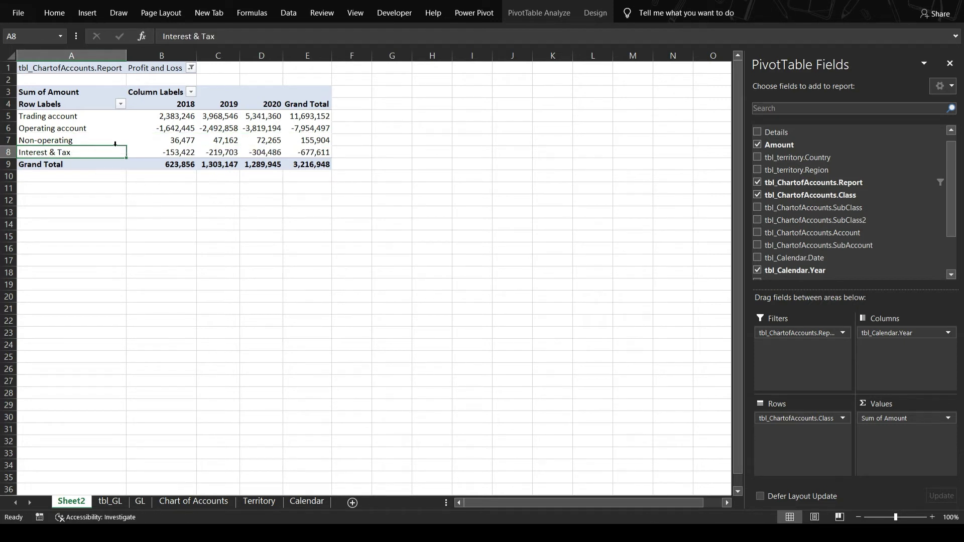
left_click(106, 140)
left_click(113, 141)
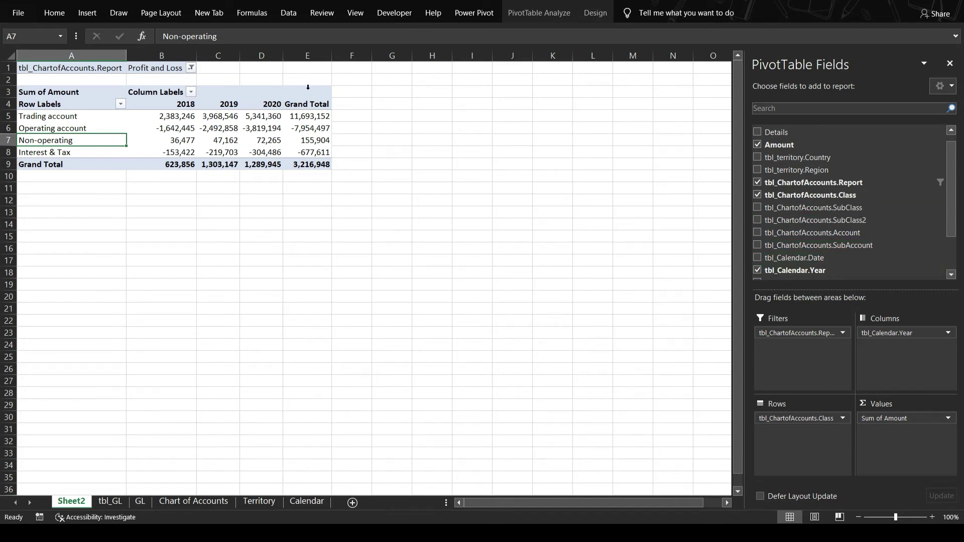
Set Grand Totals to On for Columns Only, keeping just the bottom total row
left_click(311, 118)
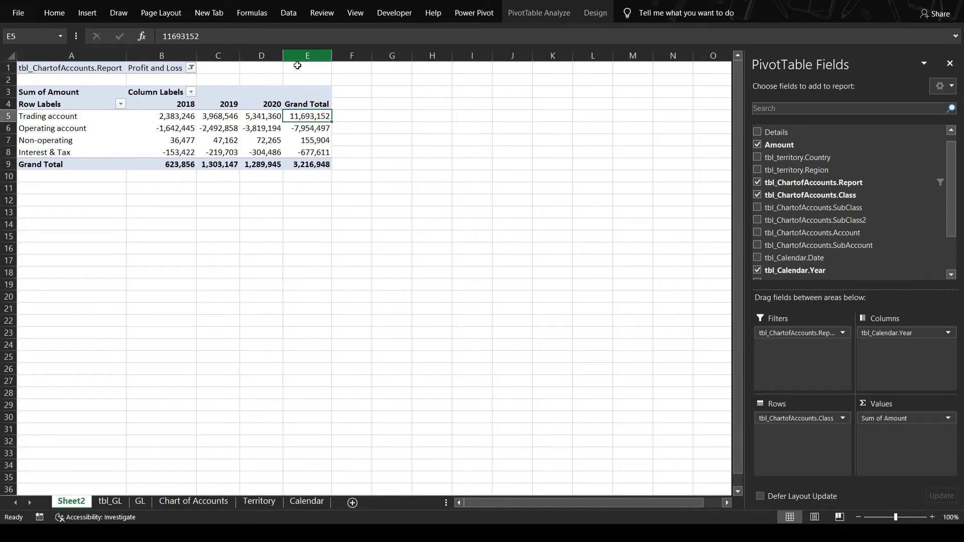
left_click(595, 14)
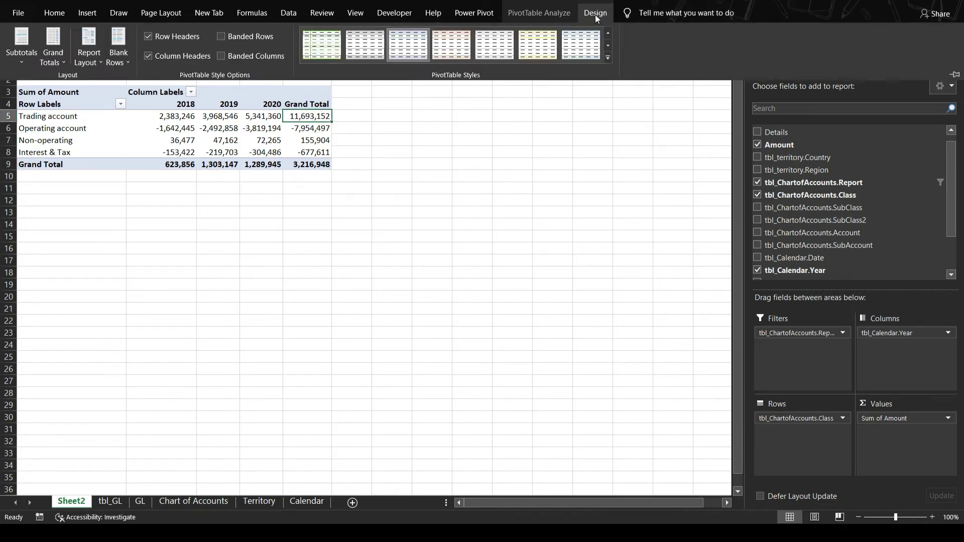
left_click(55, 55)
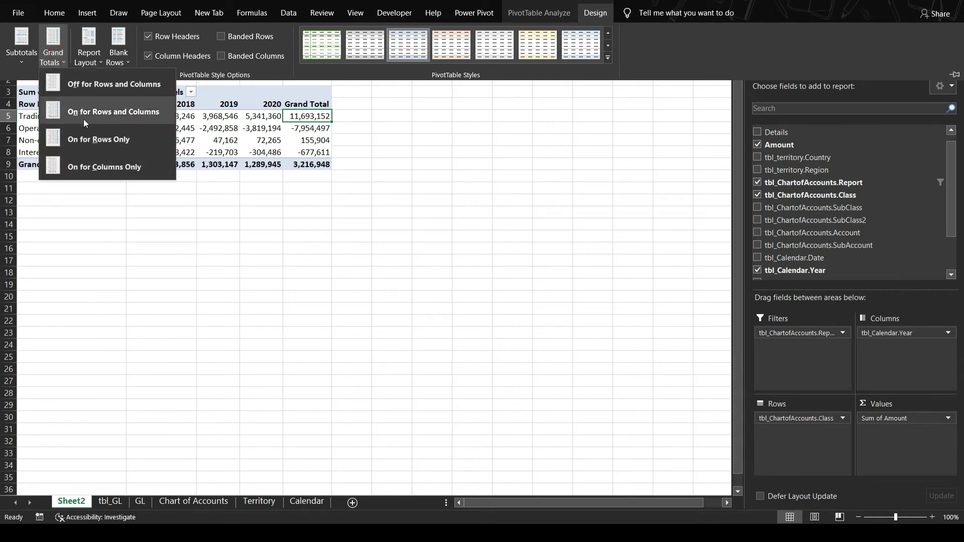
left_click(117, 168)
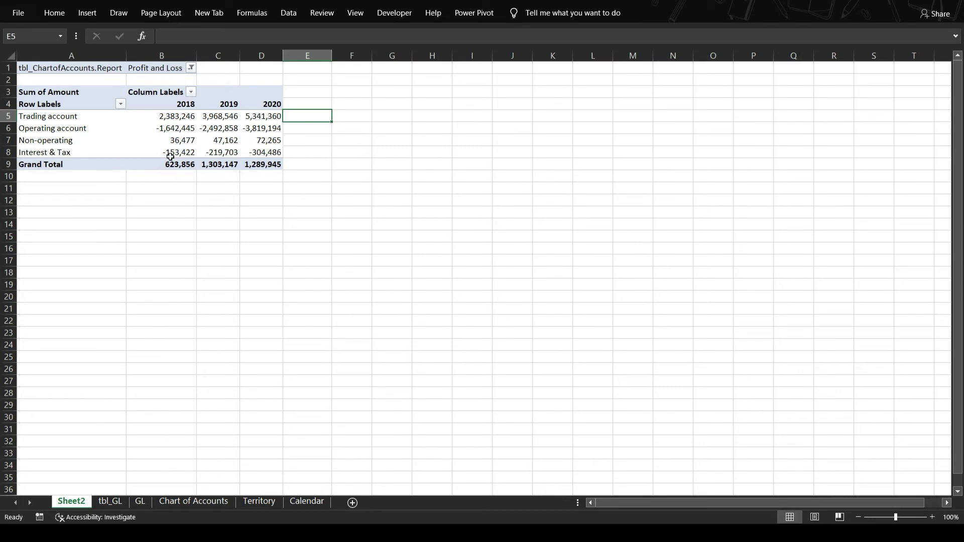
Nest SubClass under the classes and move Sales above Cost of Sales
left_click(61, 120)
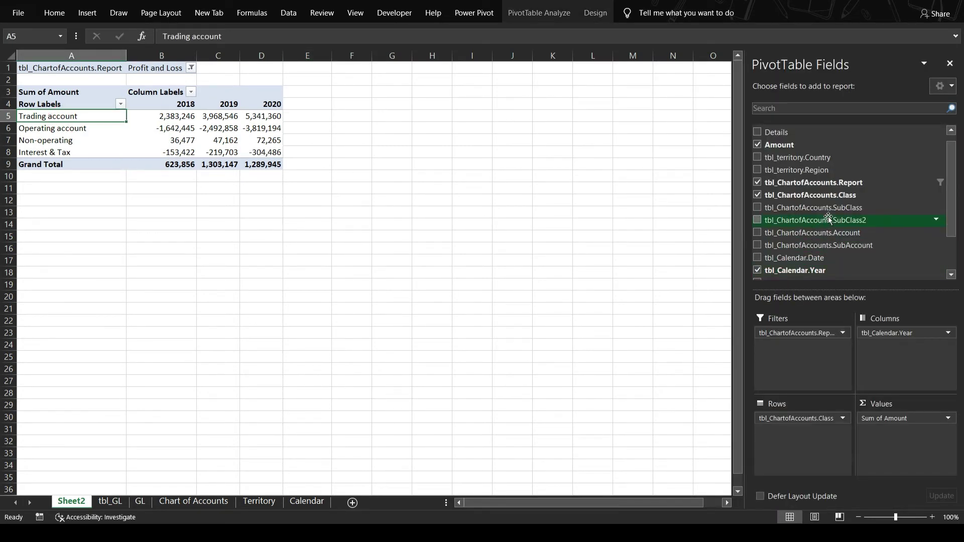
left_click_drag(821, 208, 814, 439)
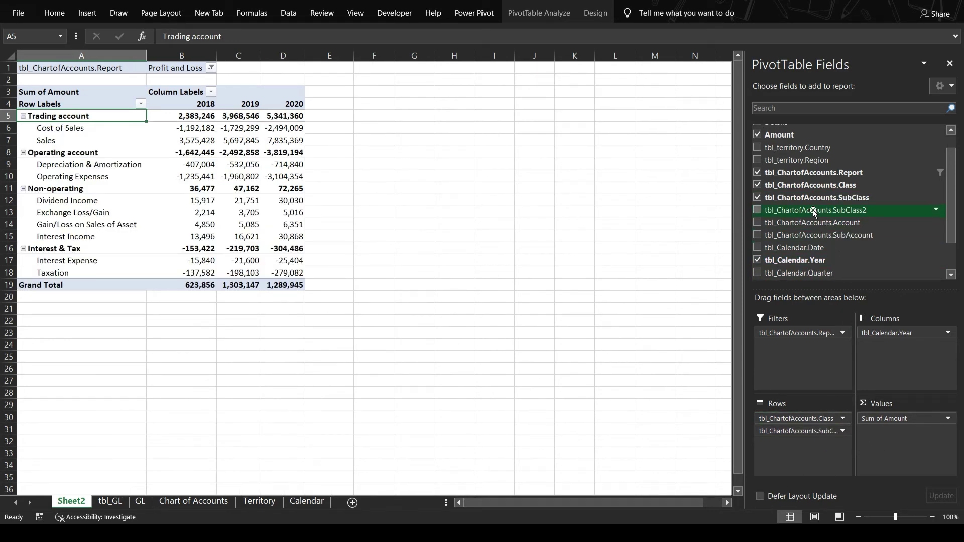
left_click(76, 141)
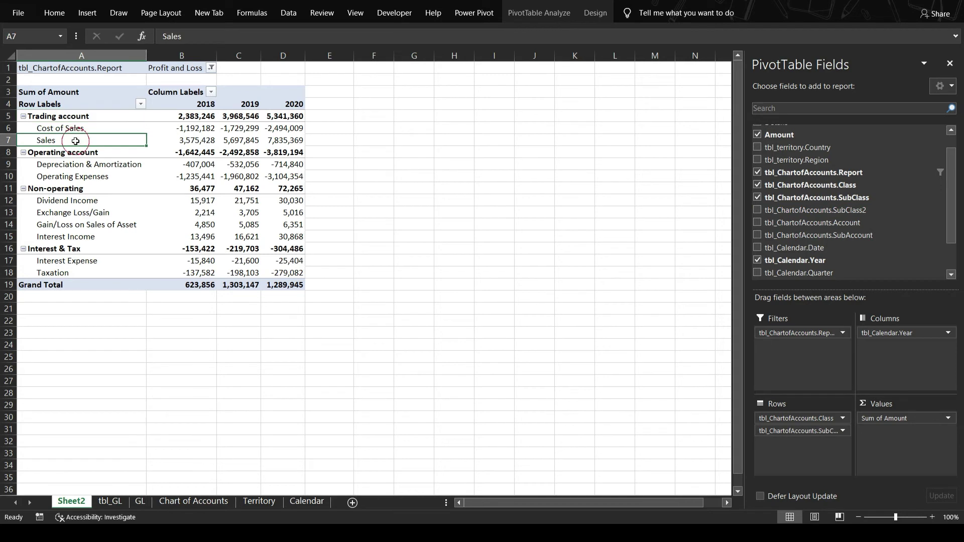
left_click_drag(103, 145, 102, 131)
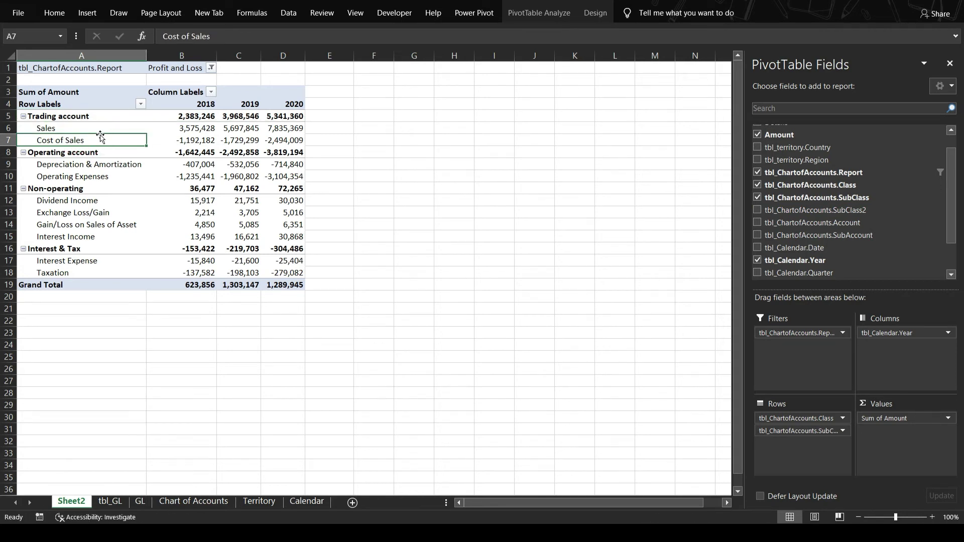
Place Operating Expenses before Depreciation & Amortization and nest SubClass2 under SubClass
left_click(120, 166)
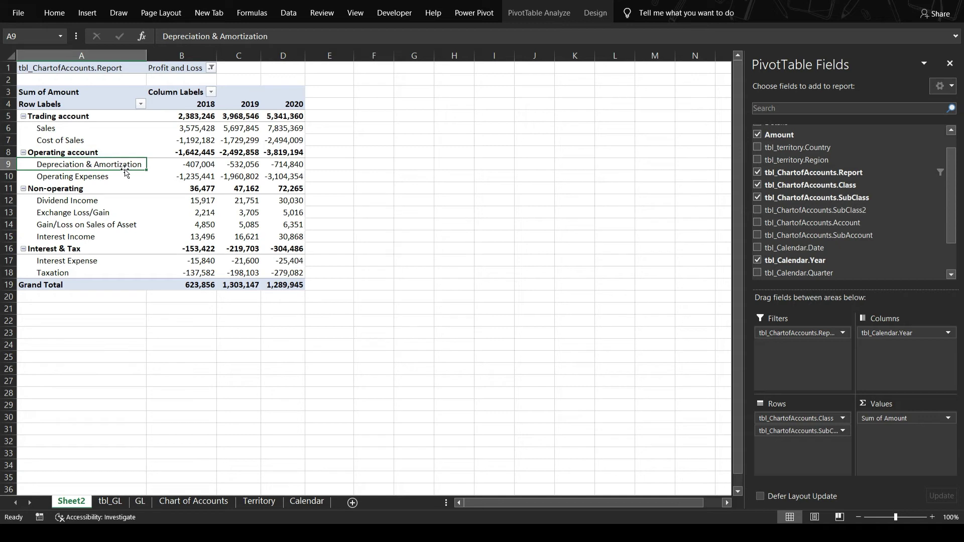
left_click_drag(126, 169, 130, 182)
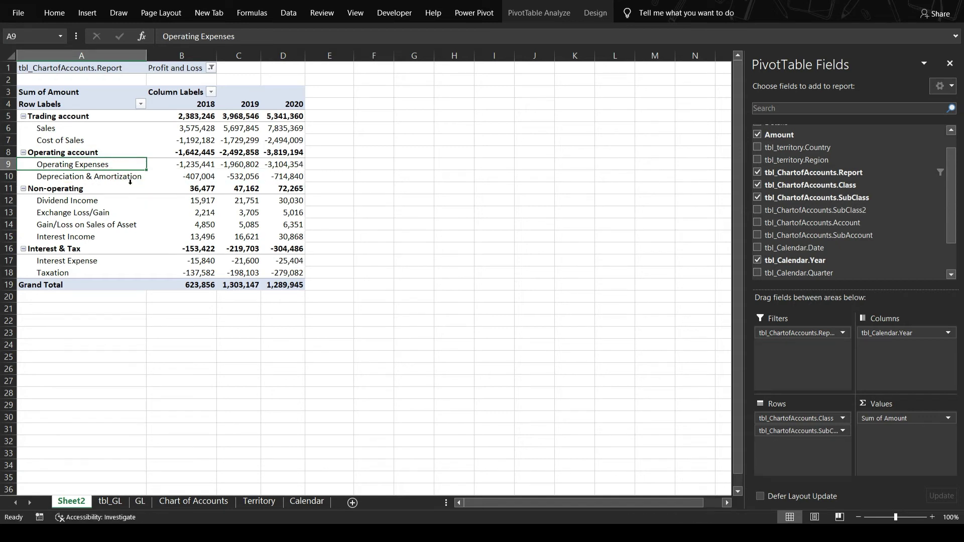
left_click(114, 213)
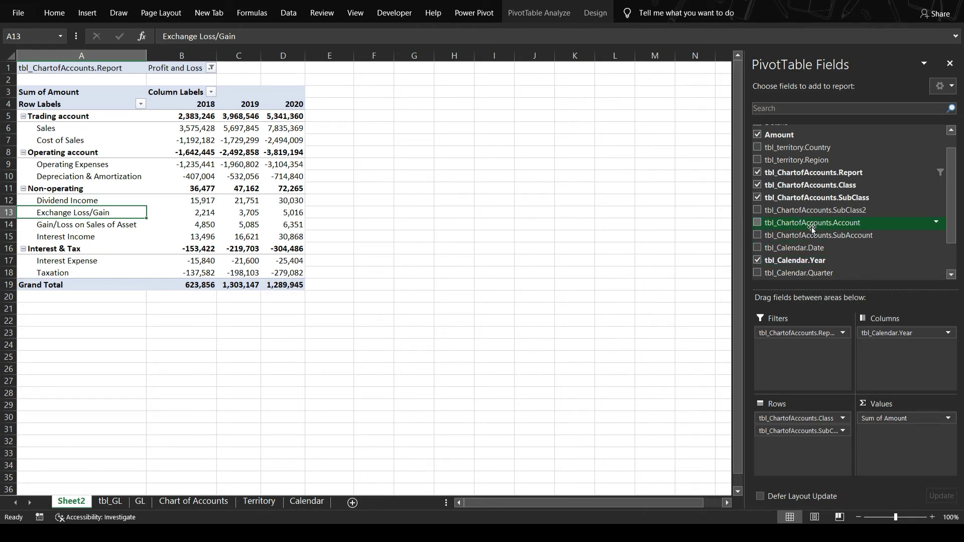
left_click_drag(812, 213, 833, 449)
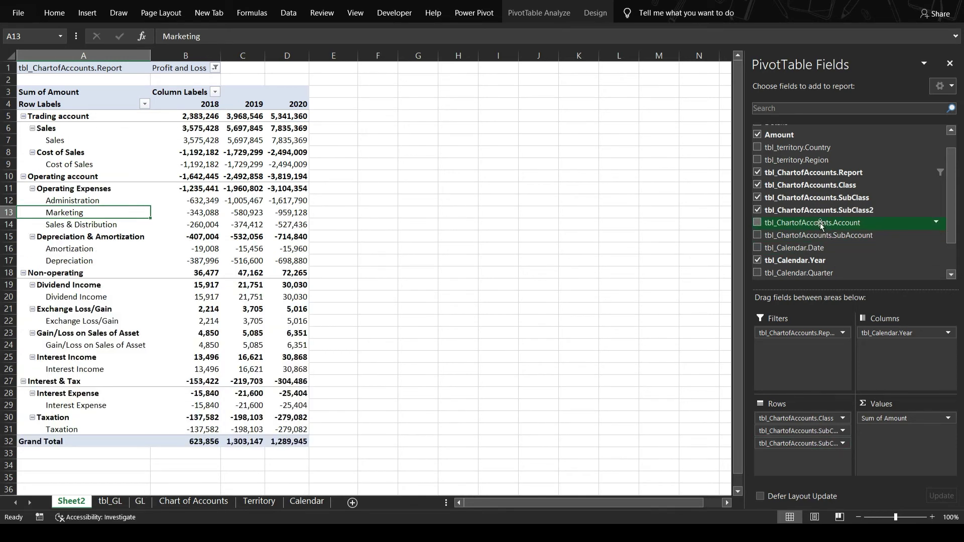
Add Account as the deepest row level and collapse the Sales subclass
left_click_drag(820, 222, 829, 455)
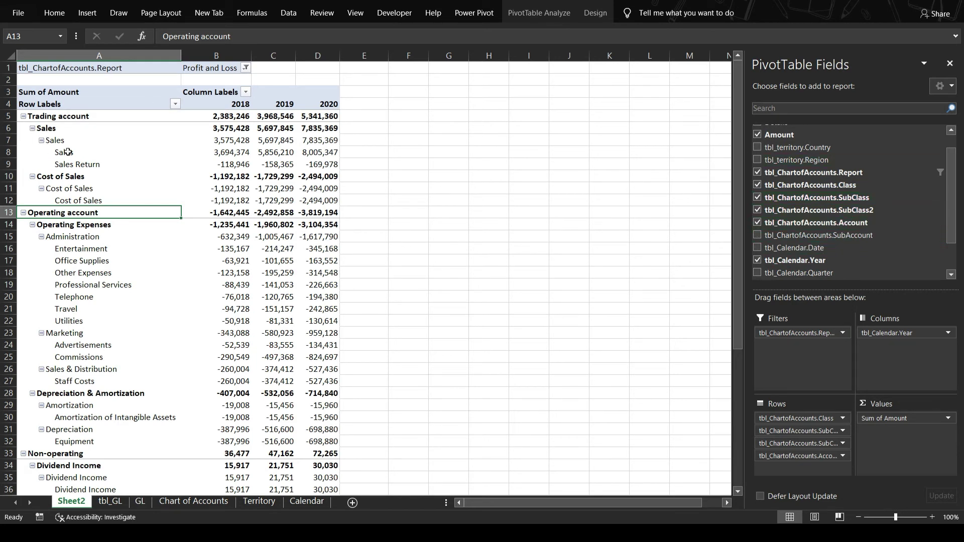
left_click(33, 128)
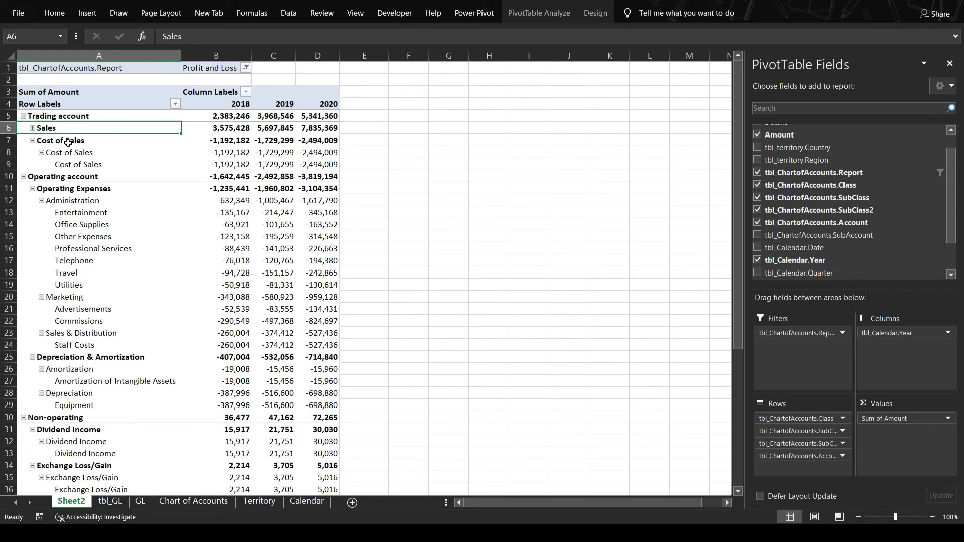
Collapse the Cost of Sales, Sales & Distribution, Marketing, Amortization and Depreciation groups
left_click(98, 157)
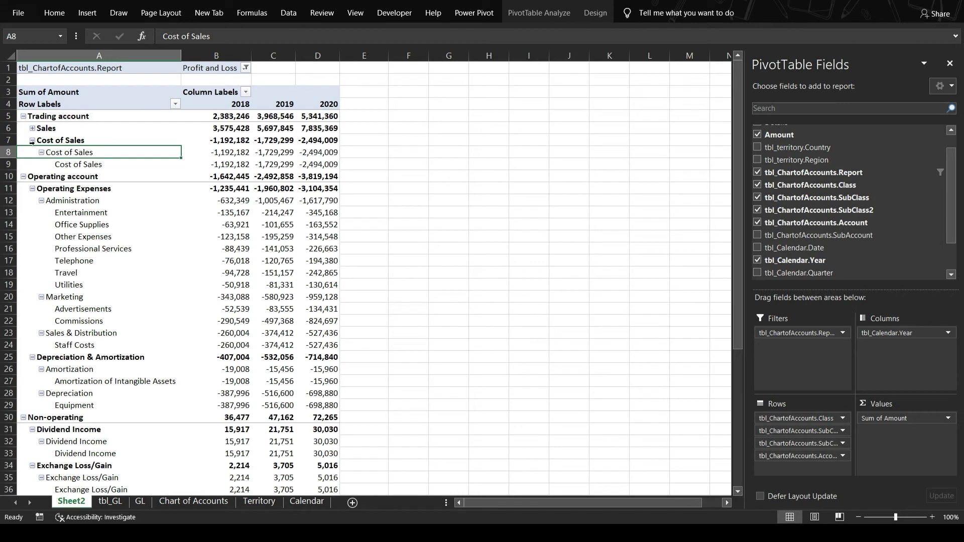
left_click(32, 140)
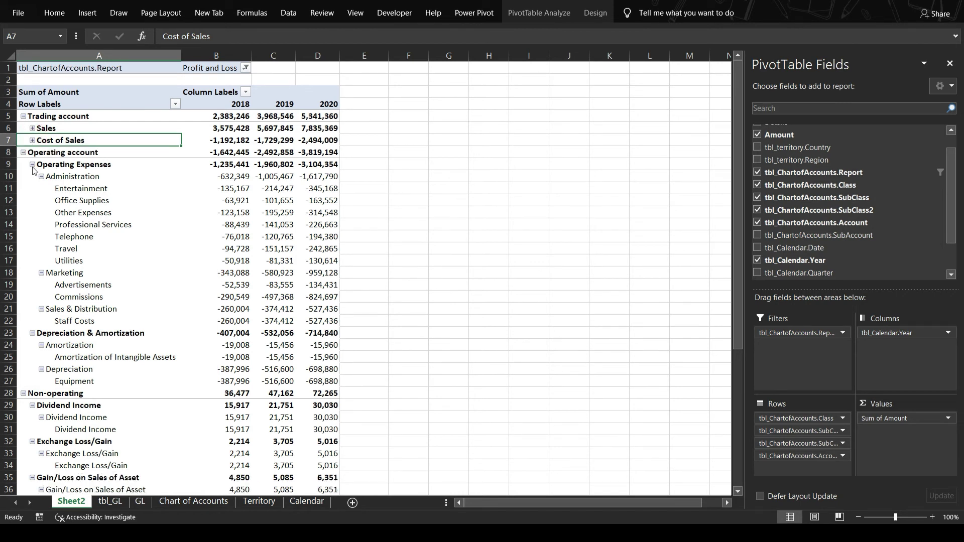
key("F9")
left_click(42, 310)
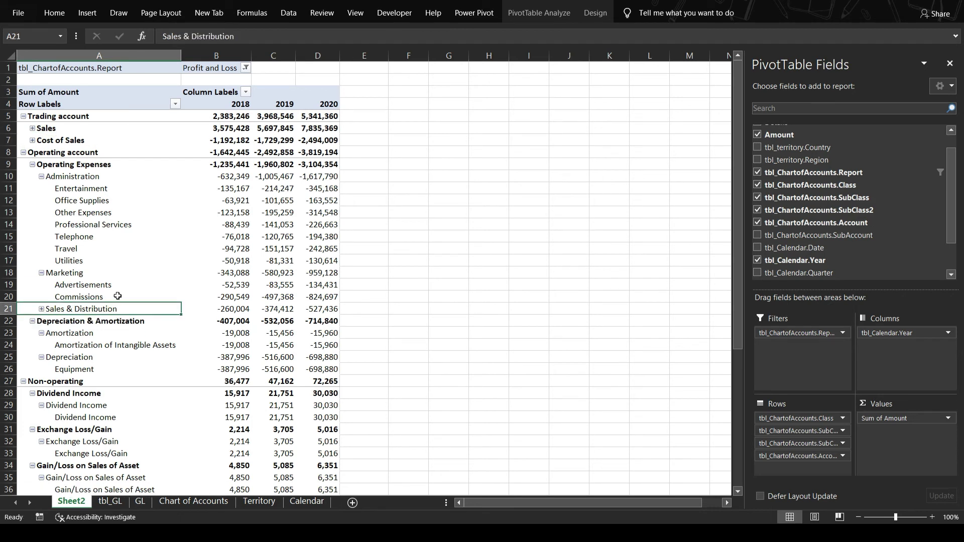
left_click(43, 274)
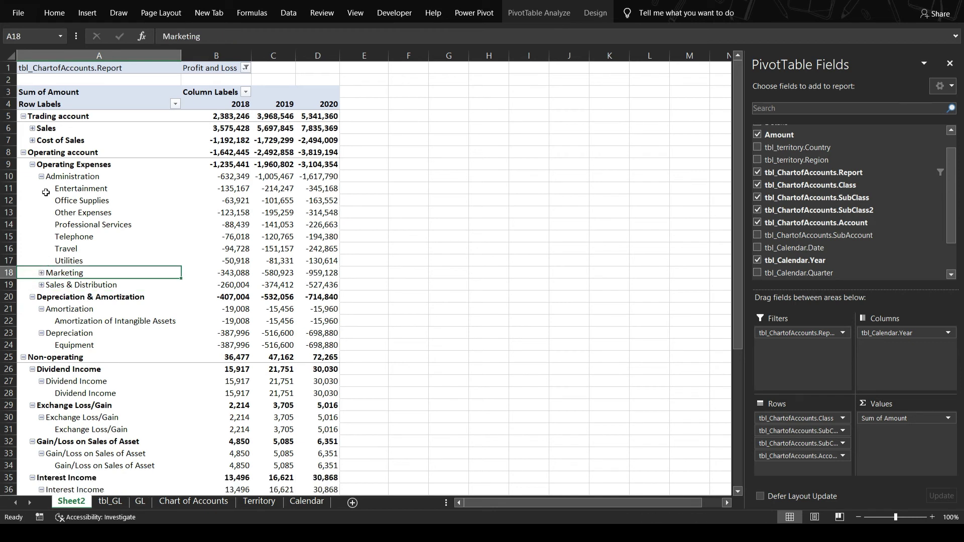
left_click(42, 310)
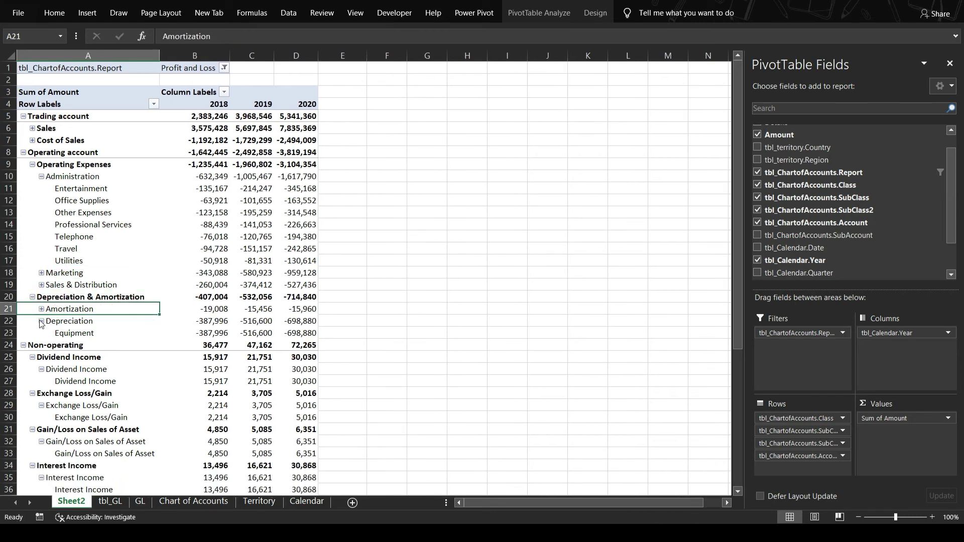
left_click(42, 321)
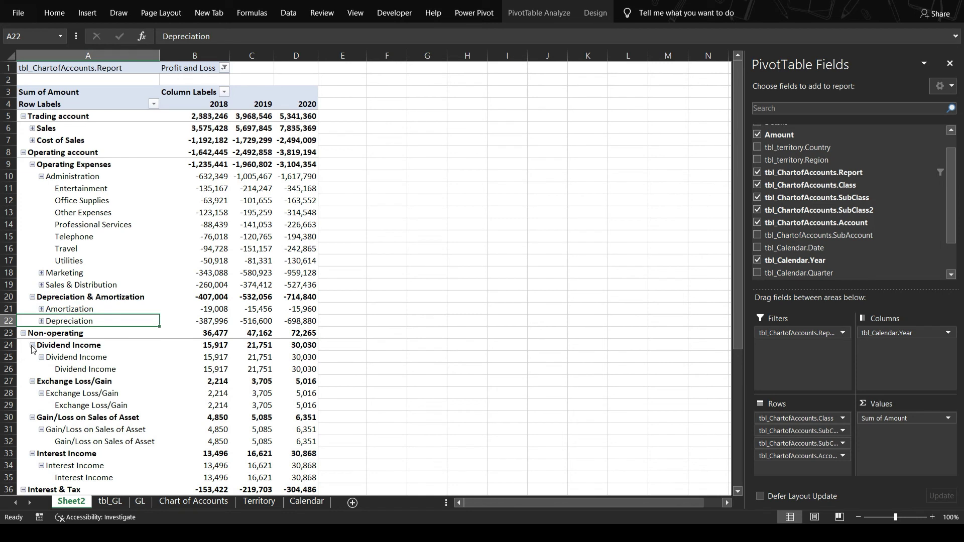
Collapse Dividend Income, Exchange Loss/Gain, Gain/Loss on Sales of Asset, Interest Income, Interest Expense and Taxation
left_click(33, 345)
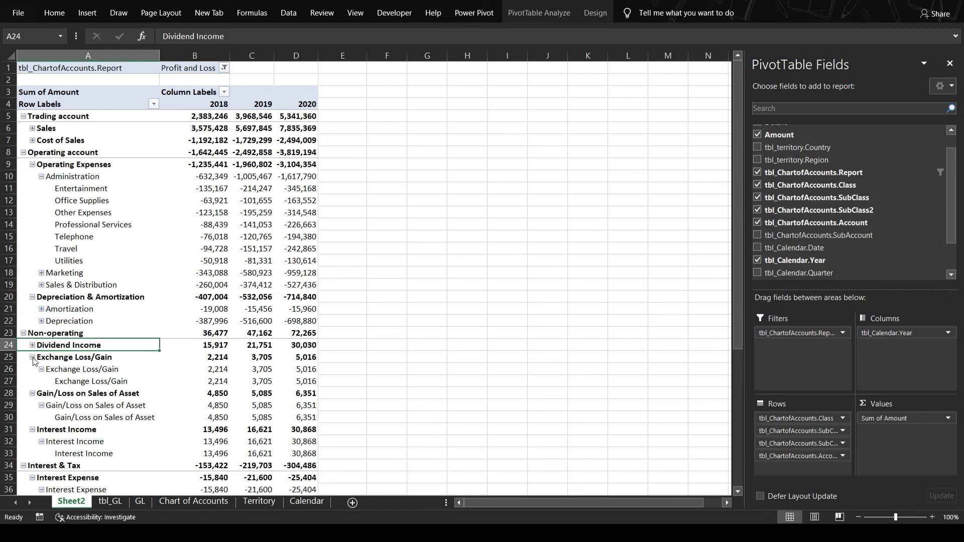
left_click(32, 358)
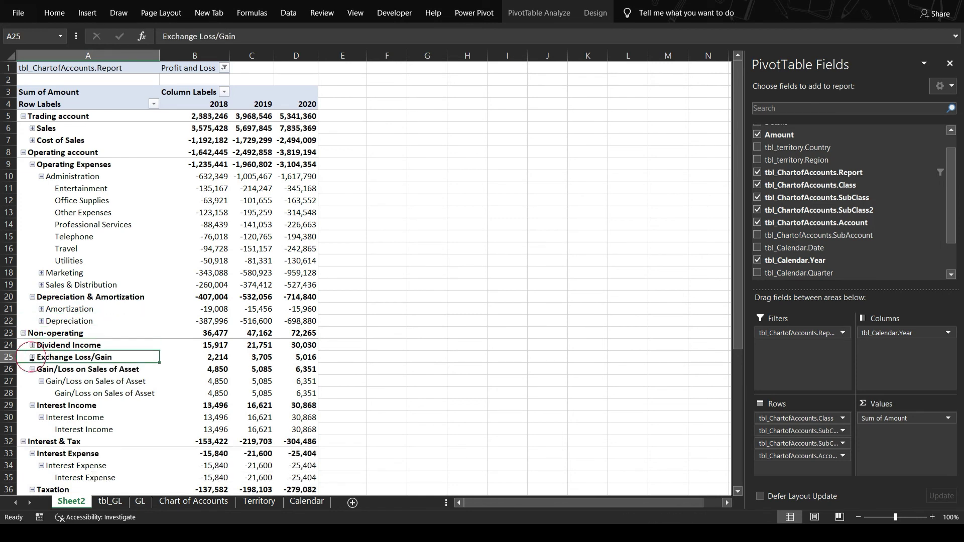
left_click(33, 369)
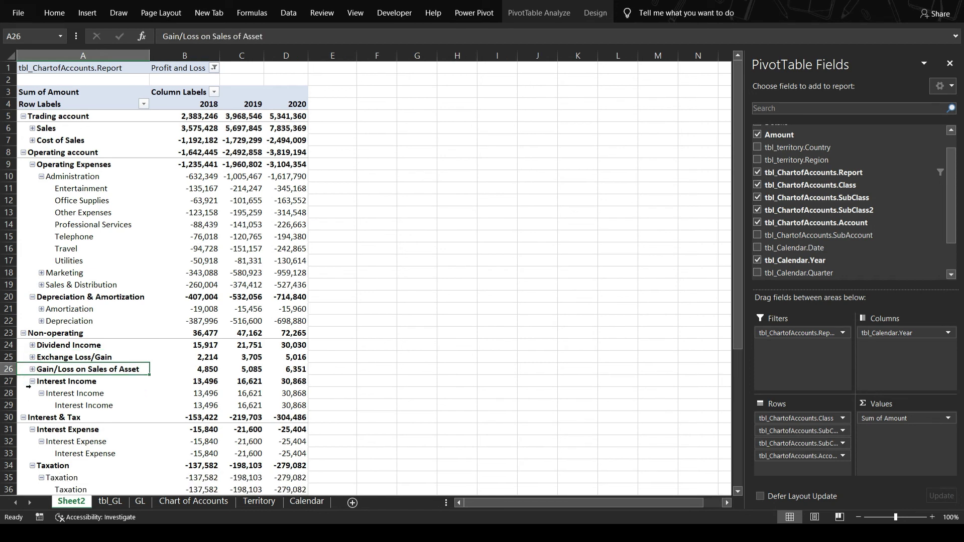
left_click(31, 383)
left_click(33, 382)
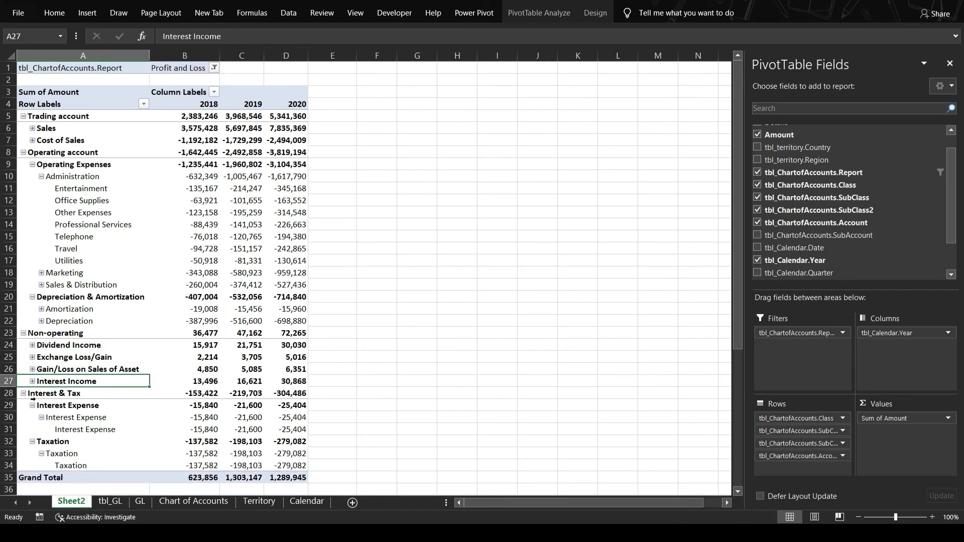
left_click(32, 405)
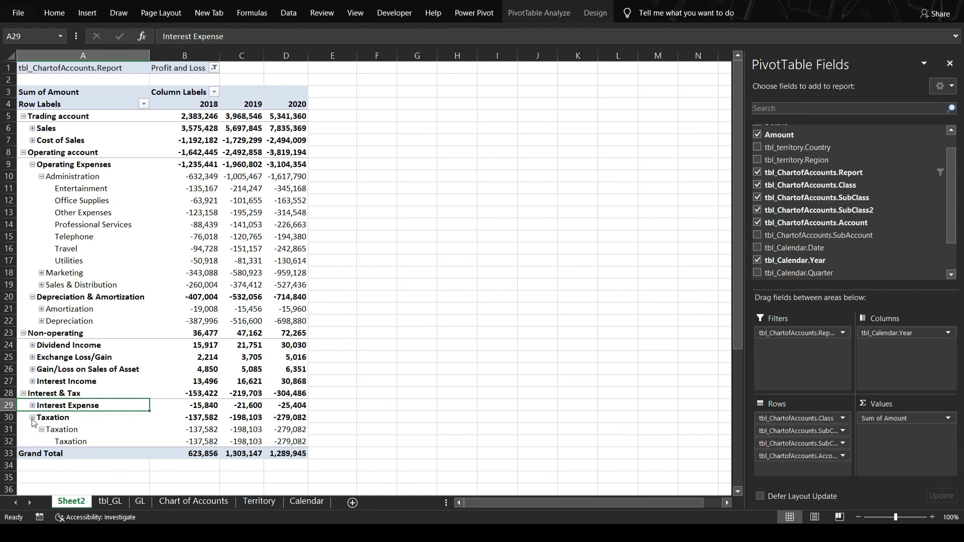
left_click(32, 418)
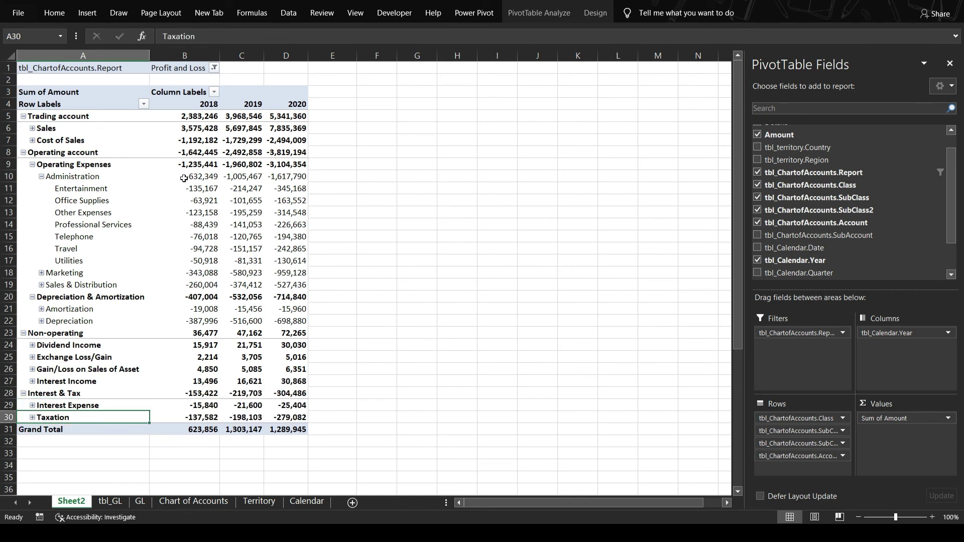
Set the pivot's Subtotals to Do Not Show Subtotals, leaving Trading account and Administration rows blank
left_click(187, 200)
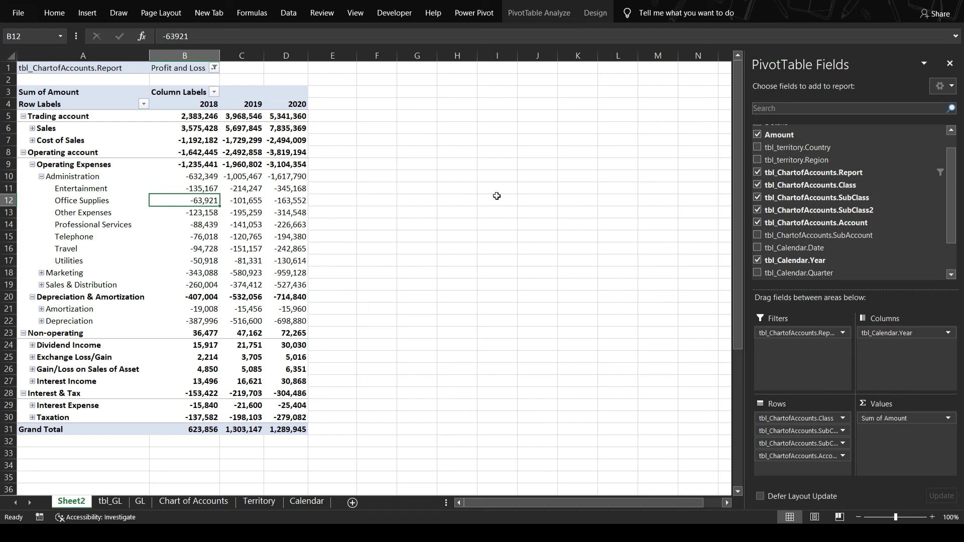
key("F9")
left_click(195, 121)
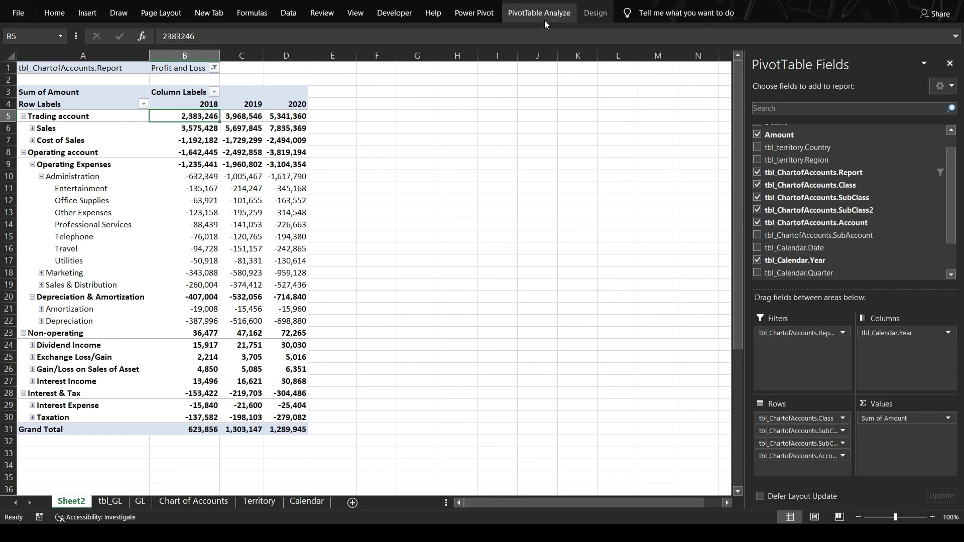
left_click(594, 14)
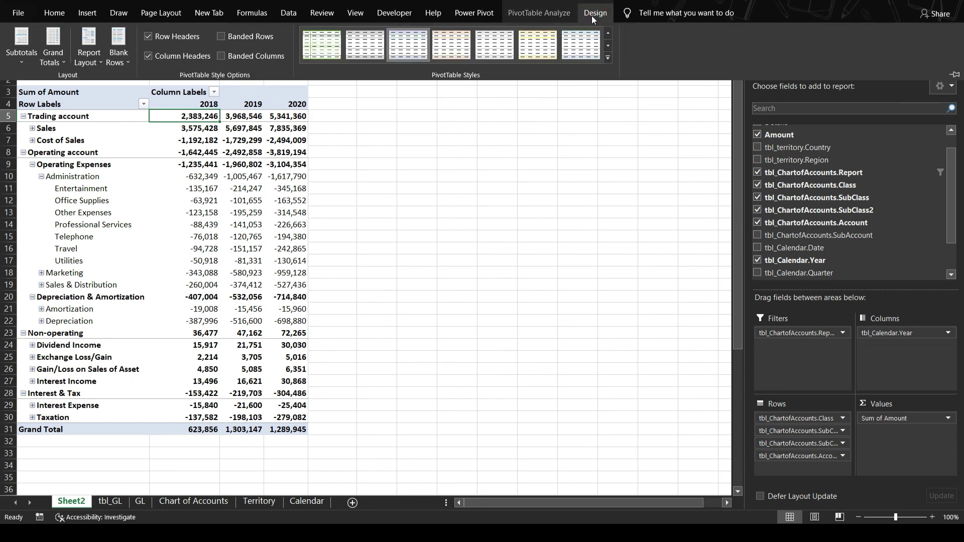
left_click(16, 56)
left_click(35, 82)
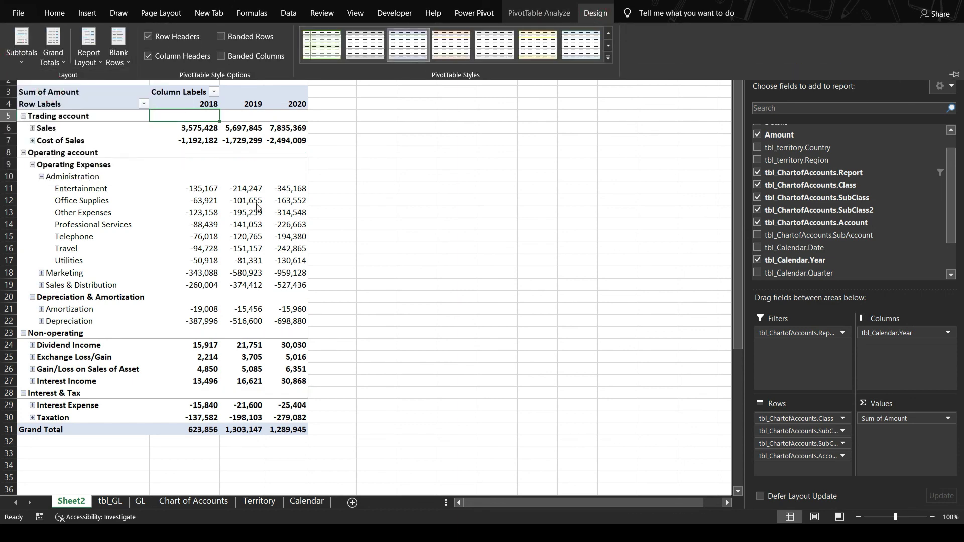